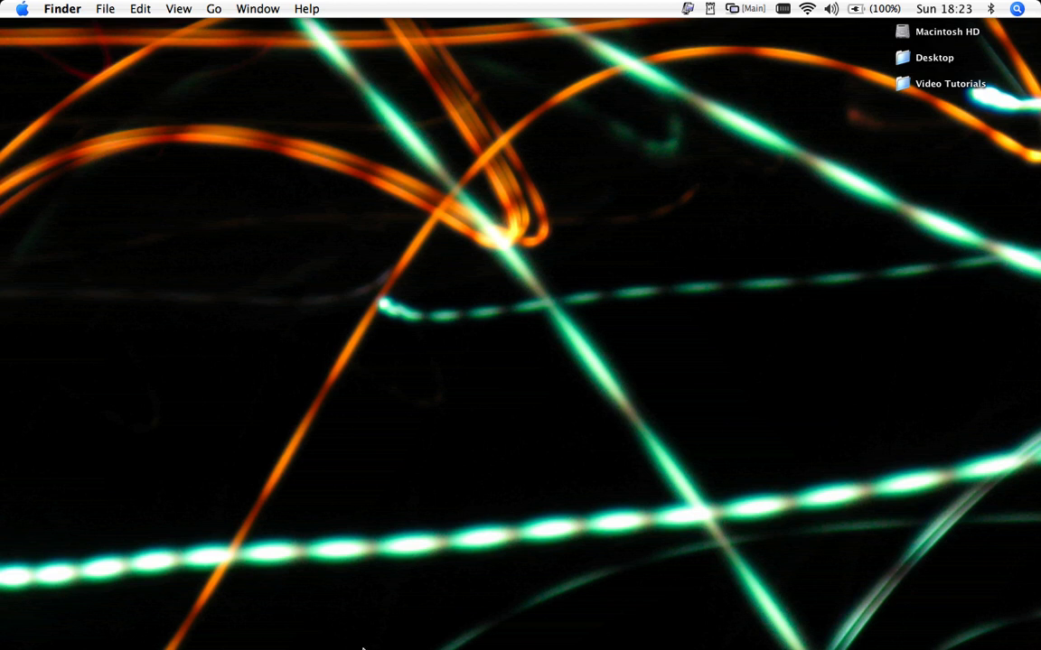
Launch GarageBand from the Dock, then open and dismiss an empty Spotlight search.
{"action": "mouse_move", "coordinate": [361, 647]}
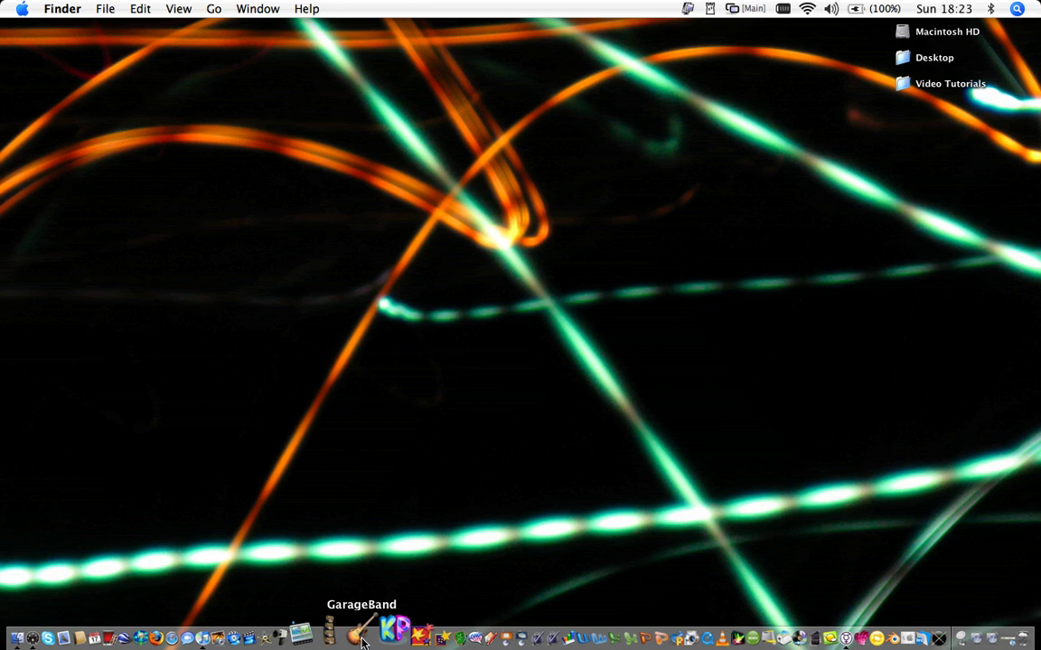
{"action": "left_click", "coordinate": [363, 637]}
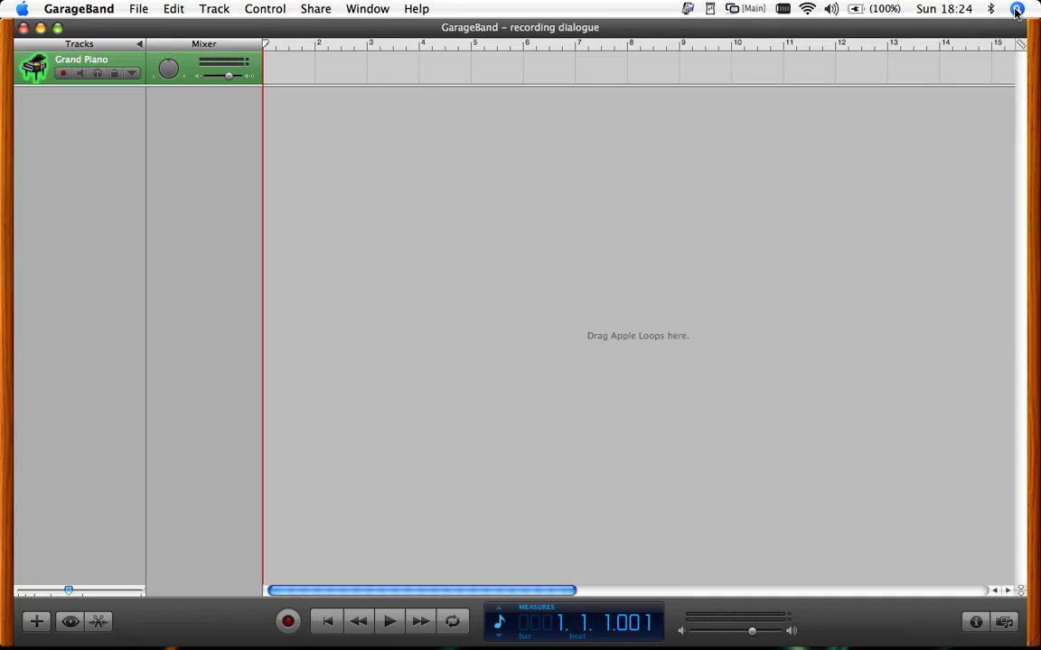
{"action": "left_click", "coordinate": [1017, 10]}
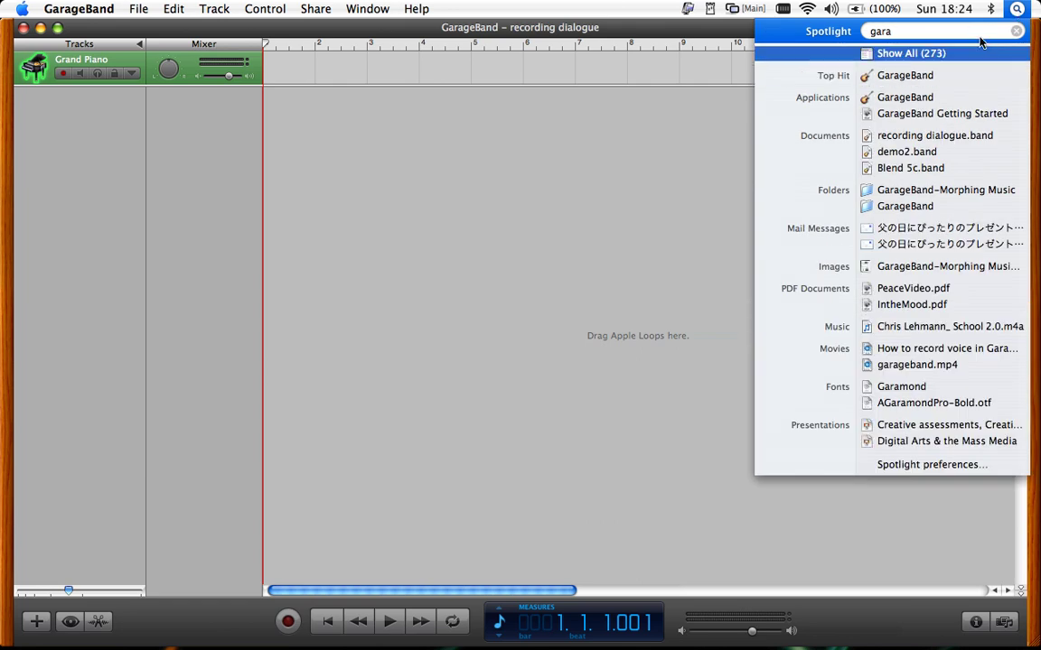
{"action": "left_click", "coordinate": [1016, 32]}
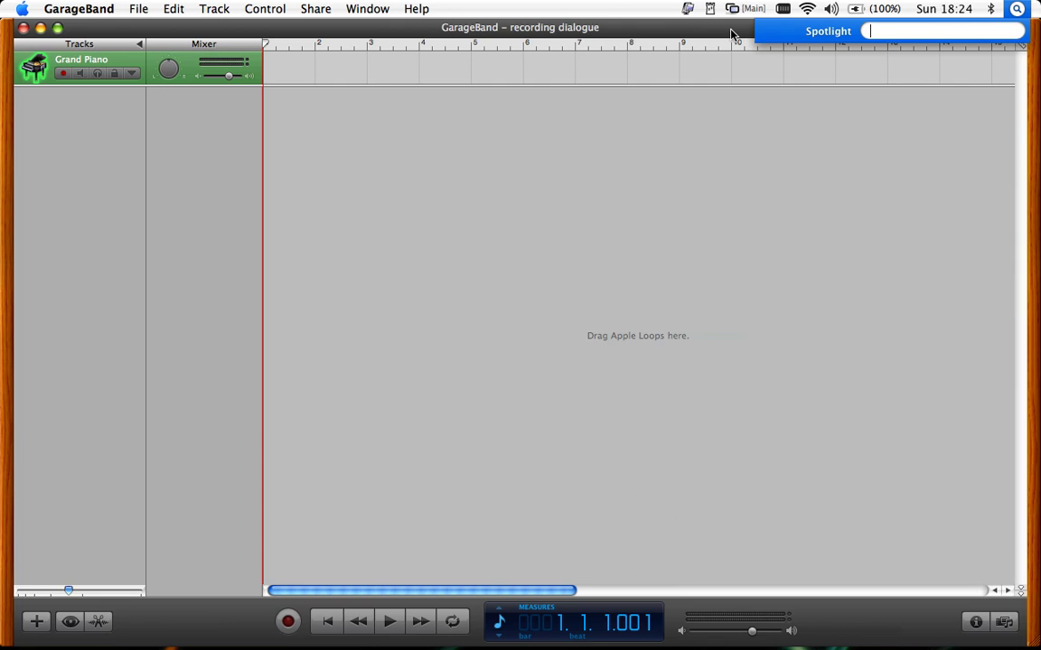
{"action": "left_click", "coordinate": [733, 34]}
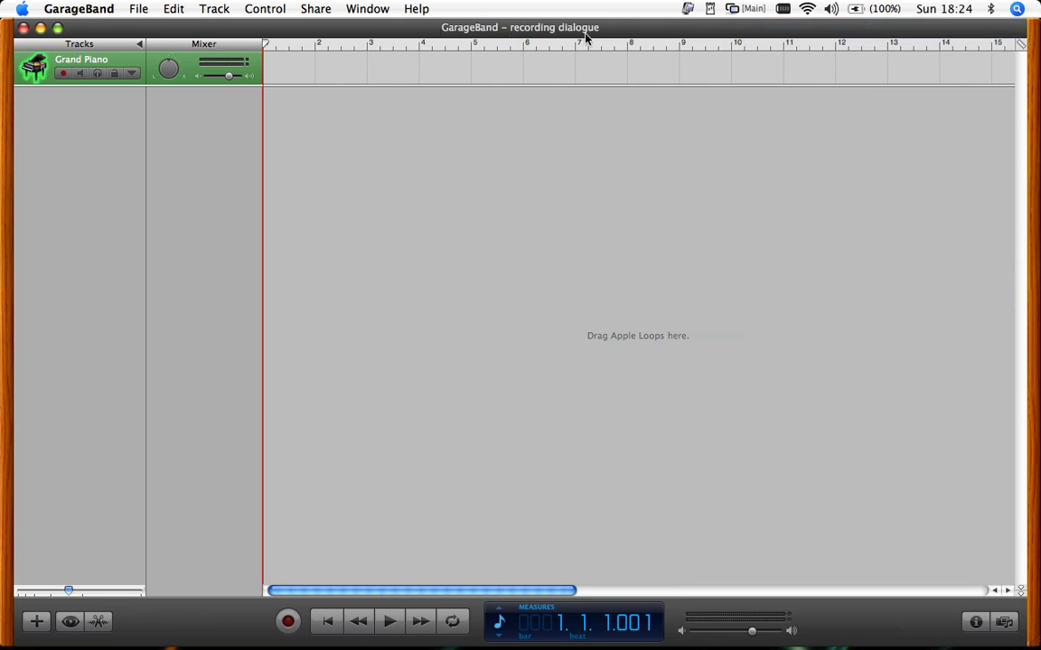
Close the current project and create a new music project named 'Dialogue demo'.
{"action": "left_click", "coordinate": [138, 13]}
{"action": "left_click", "coordinate": [141, 30]}
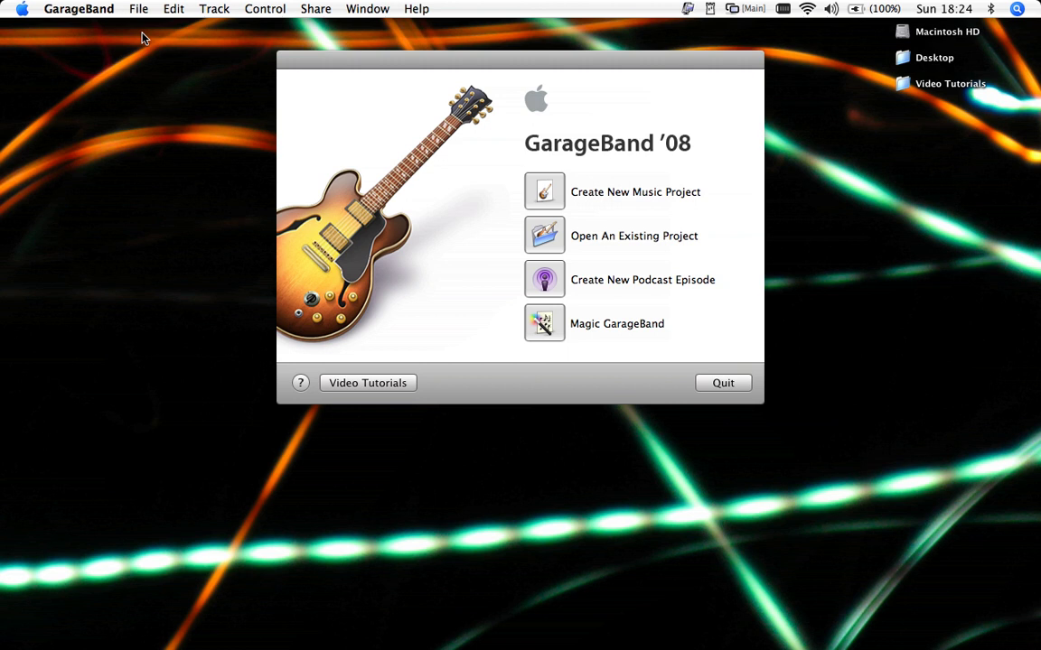
{"action": "left_click", "coordinate": [542, 192]}
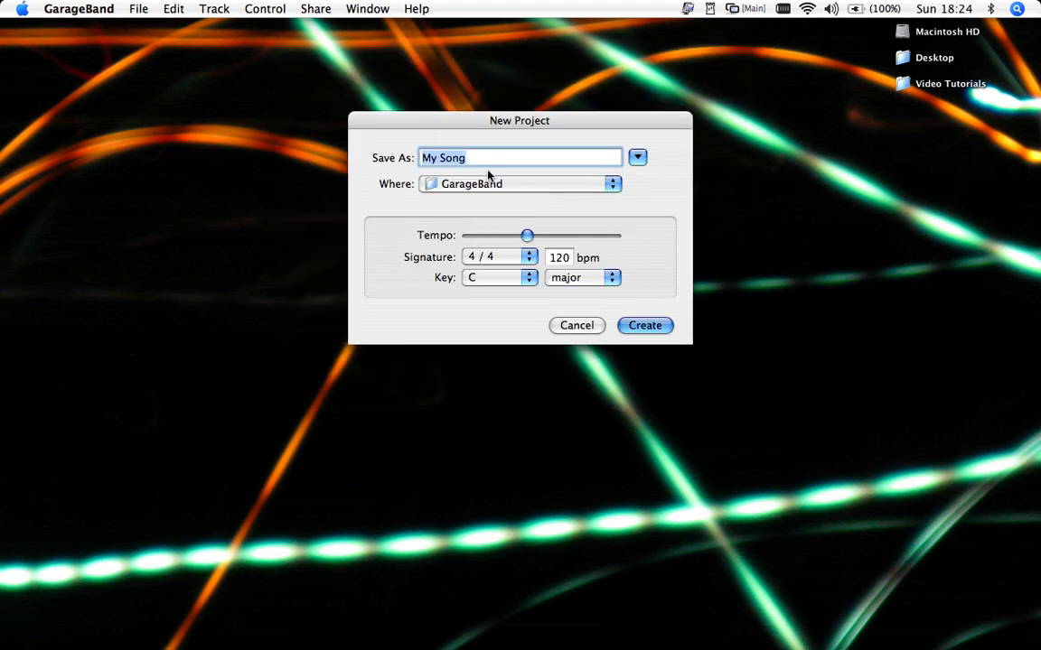
{"action": "type", "text": "Dialogue demo"}
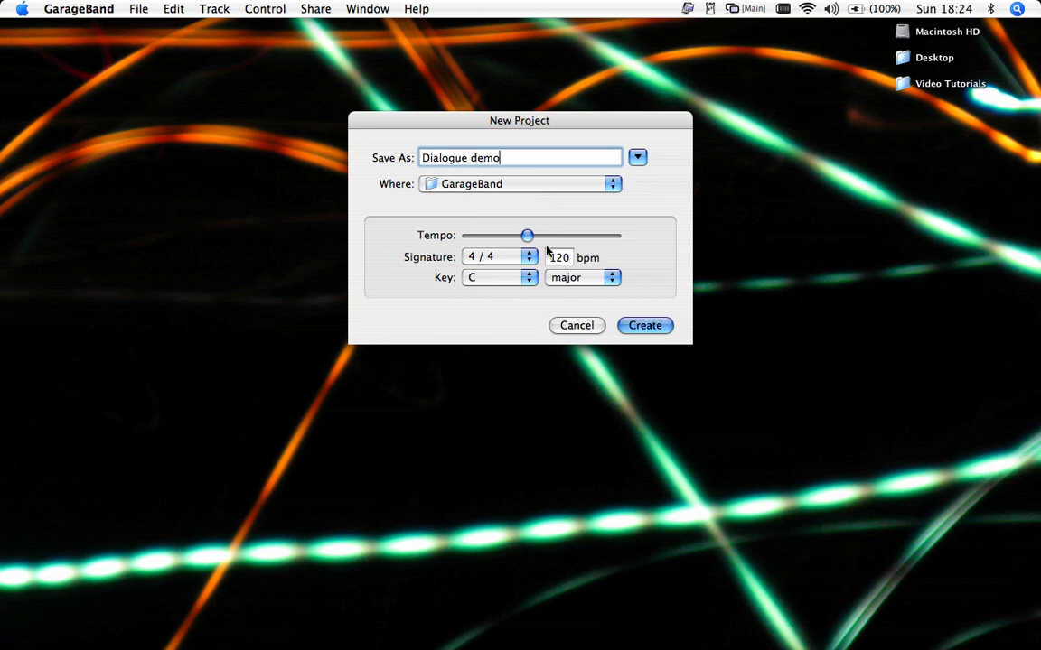
{"action": "left_click", "coordinate": [646, 326]}
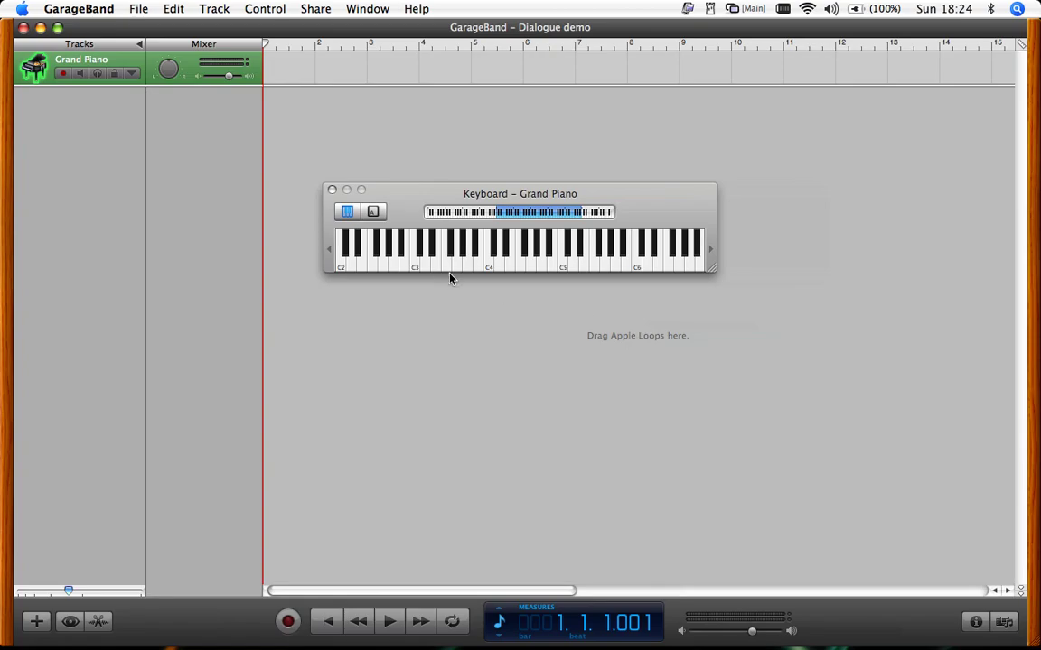
Play two notes on the Grand Piano on-screen keyboard, then close the keyboard window.
{"action": "left_click", "coordinate": [438, 264]}
{"action": "left_click", "coordinate": [558, 242]}
{"action": "left_click", "coordinate": [331, 191]}
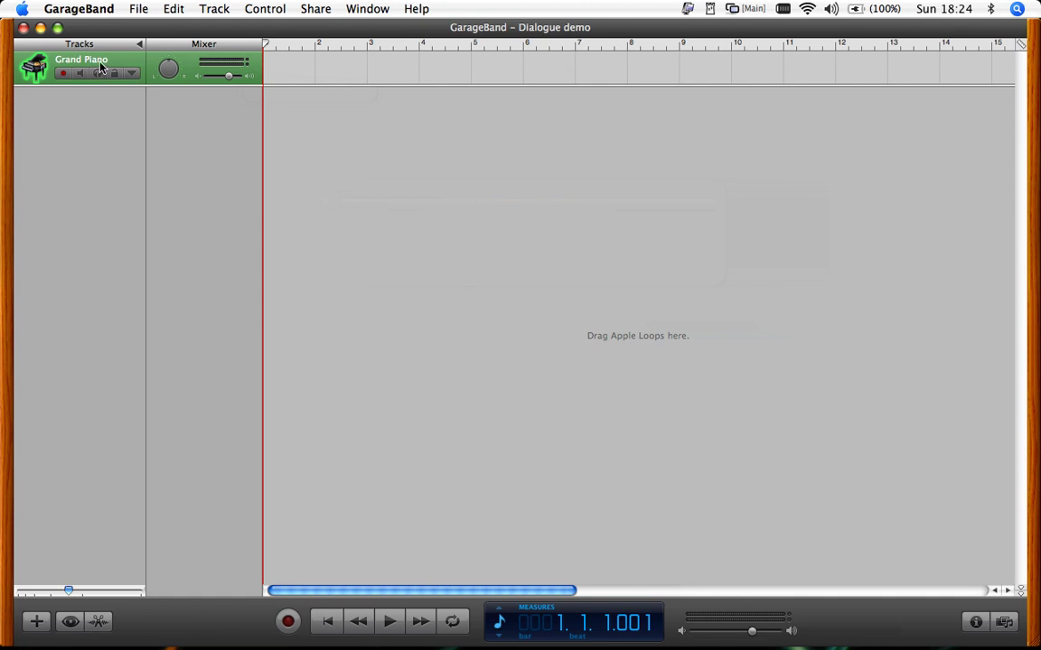
Add a new Real Instrument track, browse its Vocals presets, and hide Track Info.
{"action": "left_click", "coordinate": [213, 9]}
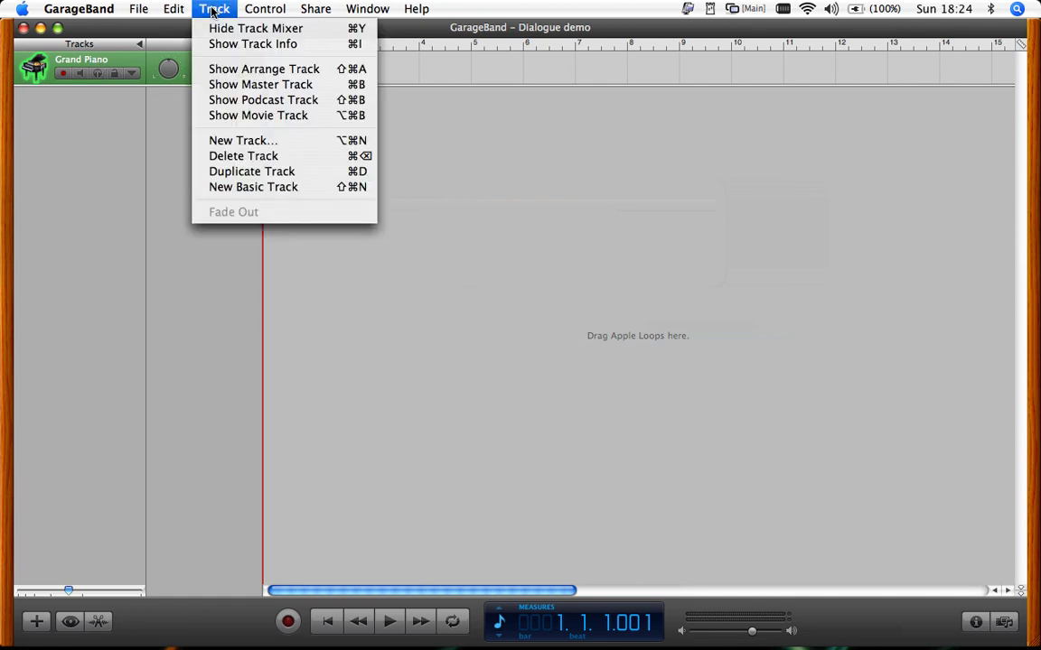
{"action": "left_click", "coordinate": [221, 141]}
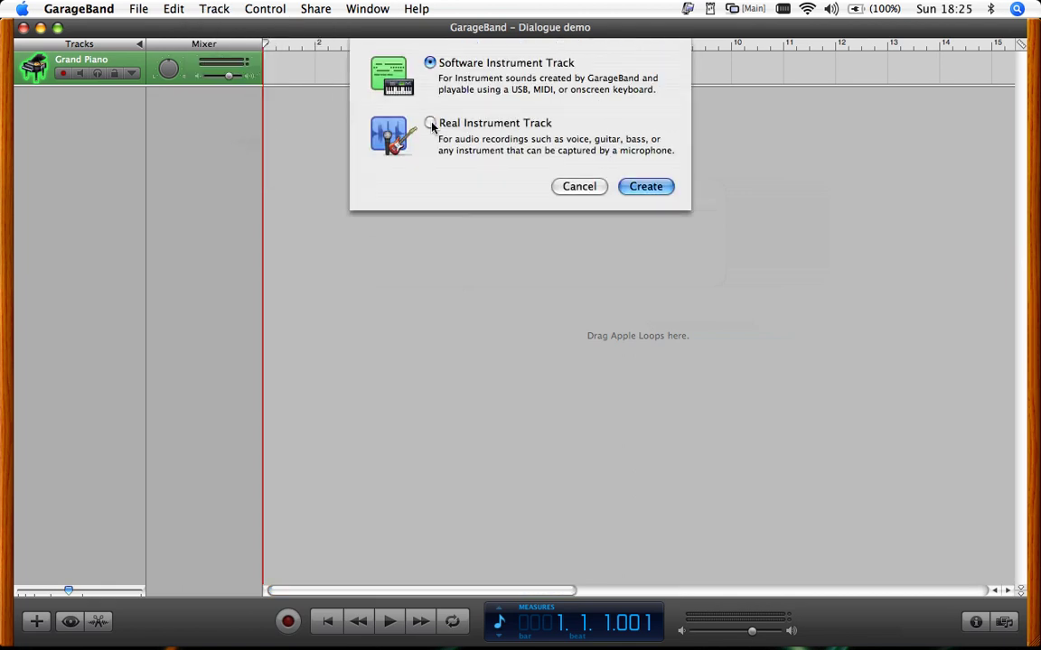
{"action": "left_click", "coordinate": [431, 123]}
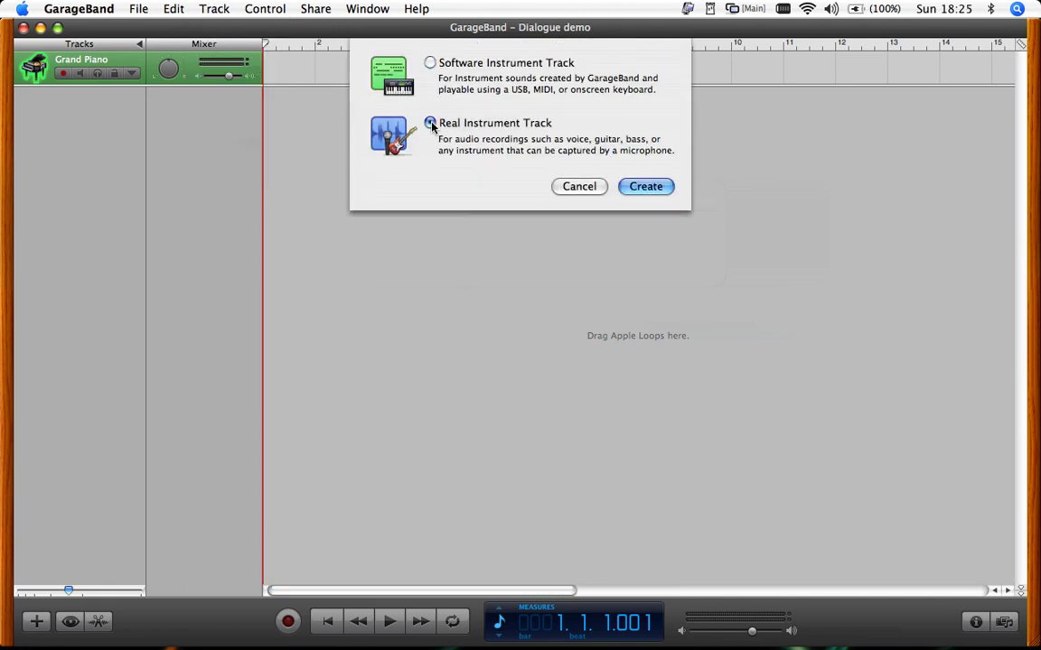
{"action": "left_click", "coordinate": [645, 187]}
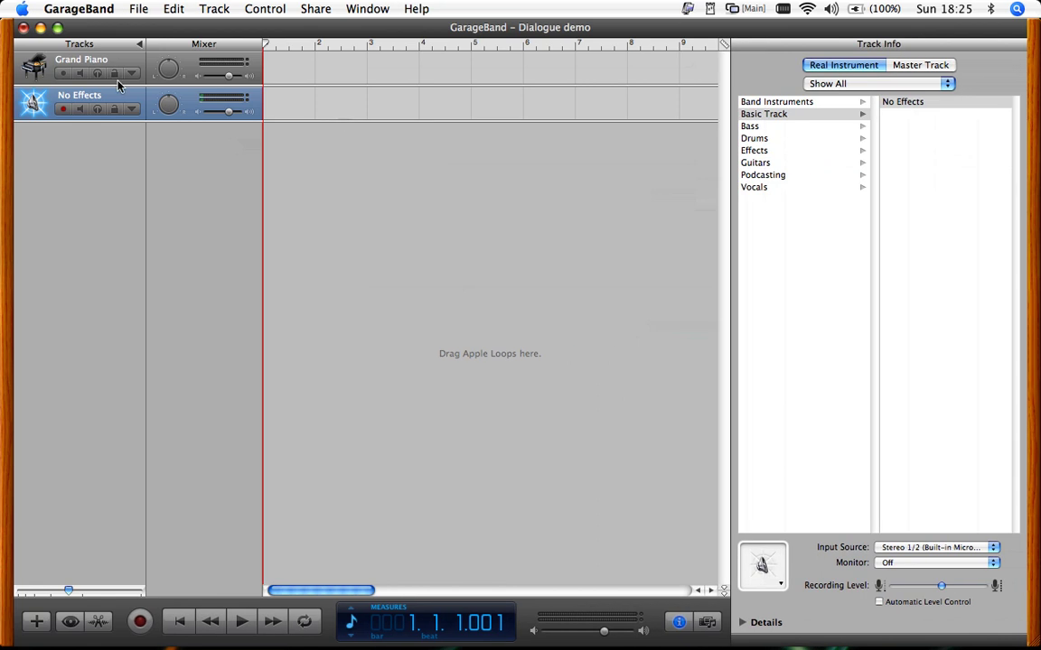
{"action": "left_click", "coordinate": [759, 188]}
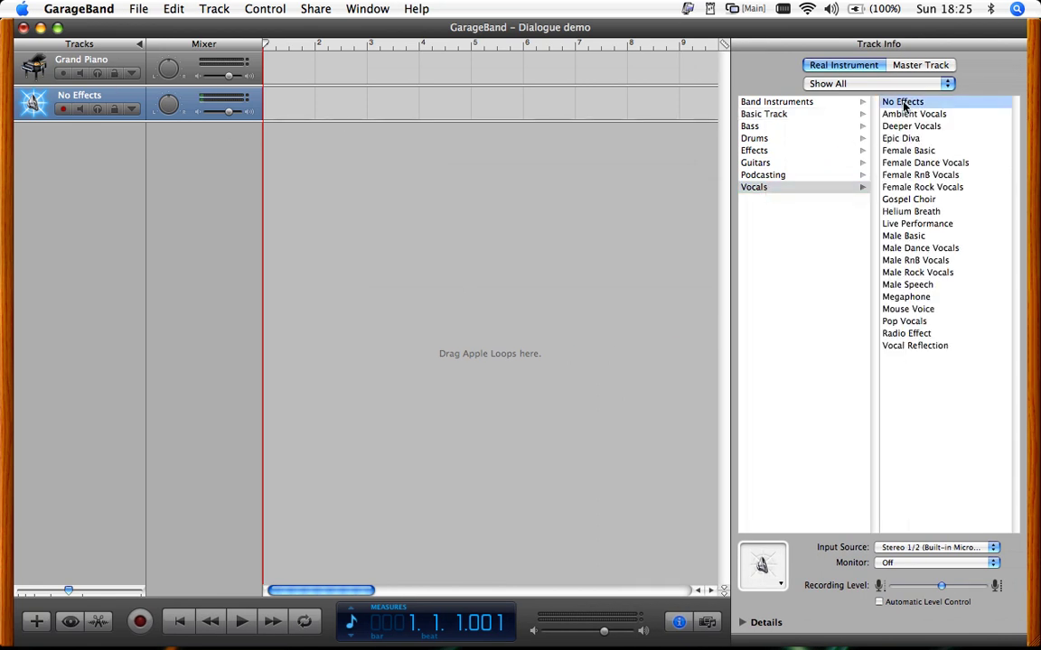
{"action": "left_click", "coordinate": [679, 621]}
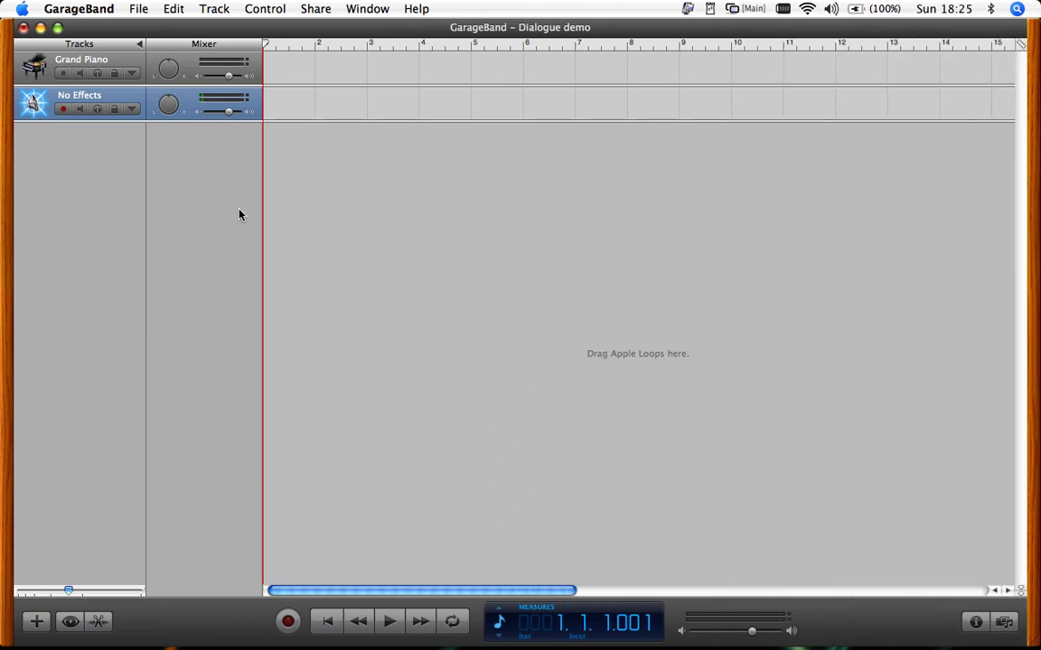
Delete the Grand Piano track with Cmd+Delete.
{"action": "left_click", "coordinate": [125, 66]}
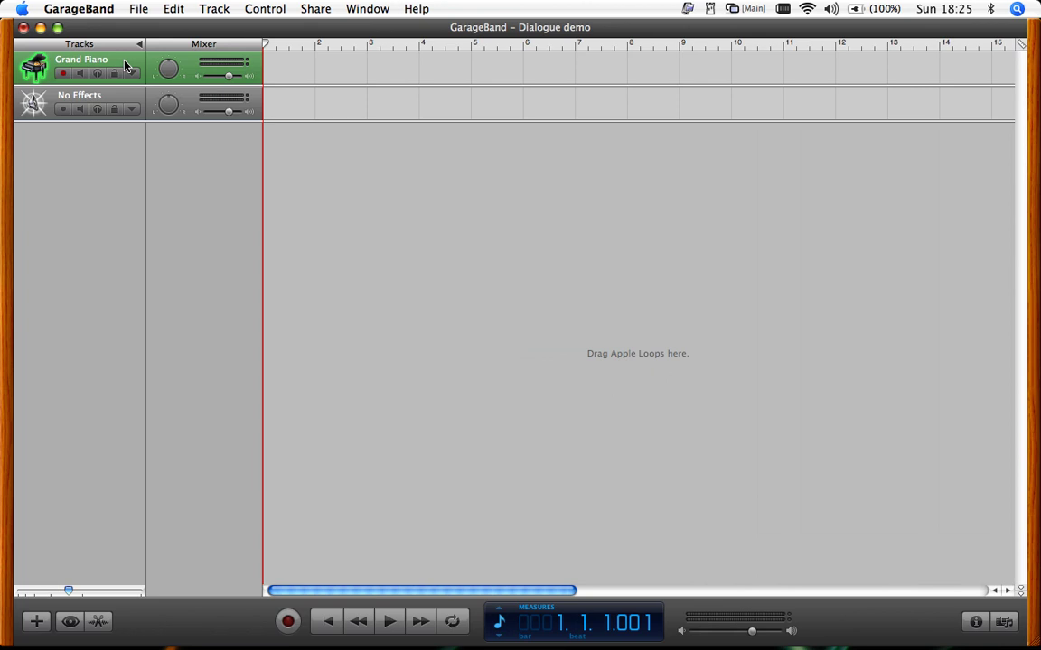
{"action": "key", "text": "super+BackSpace"}
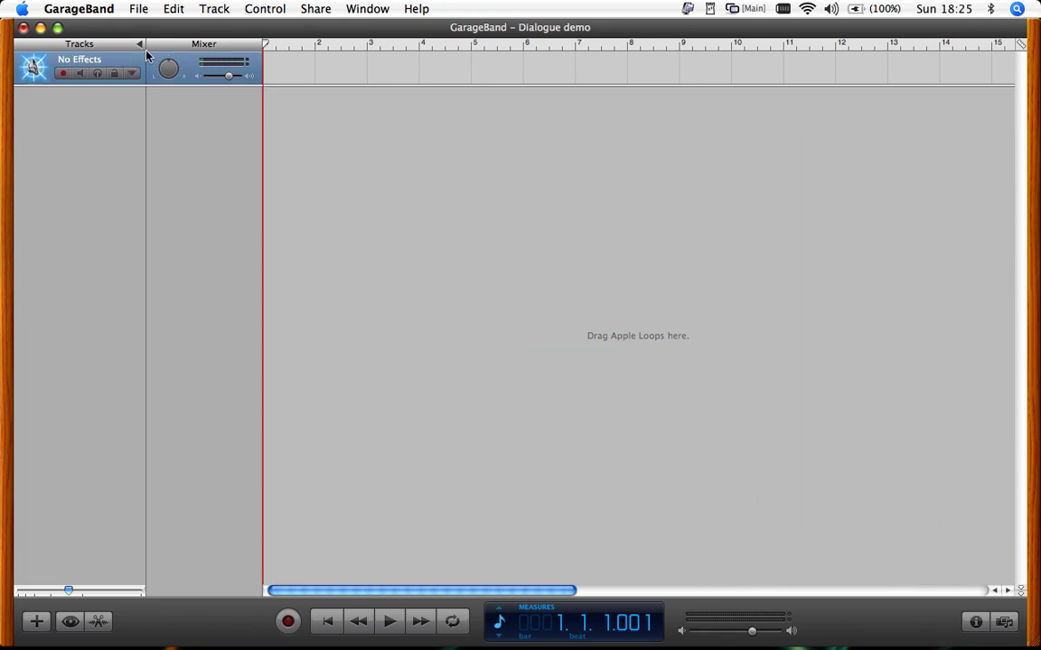
{"action": "left_click", "coordinate": [214, 9]}
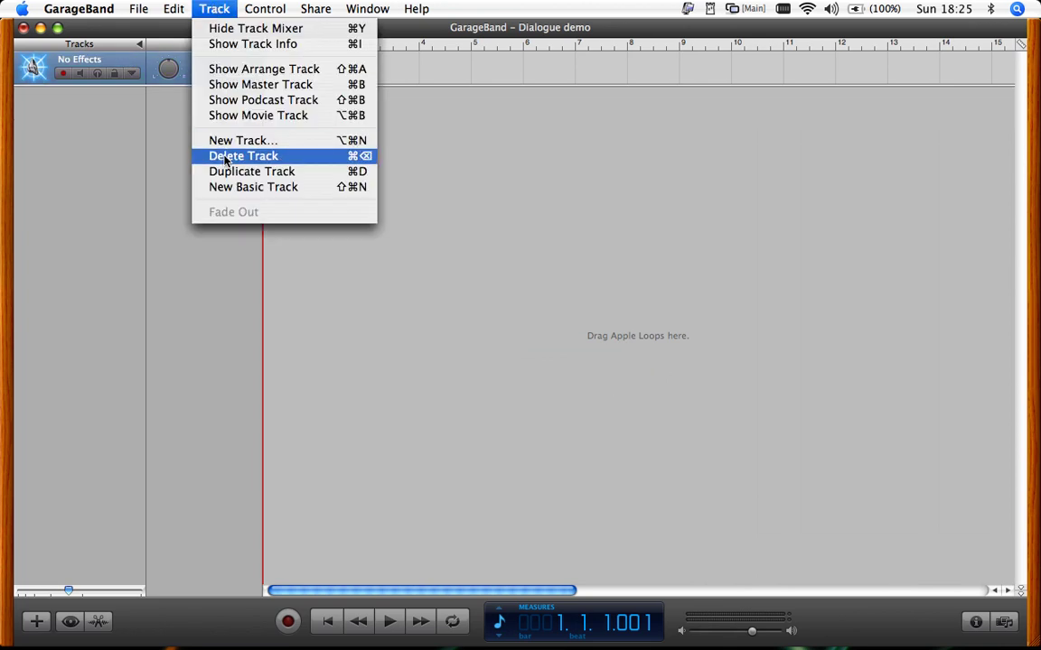
{"action": "left_click", "coordinate": [407, 160]}
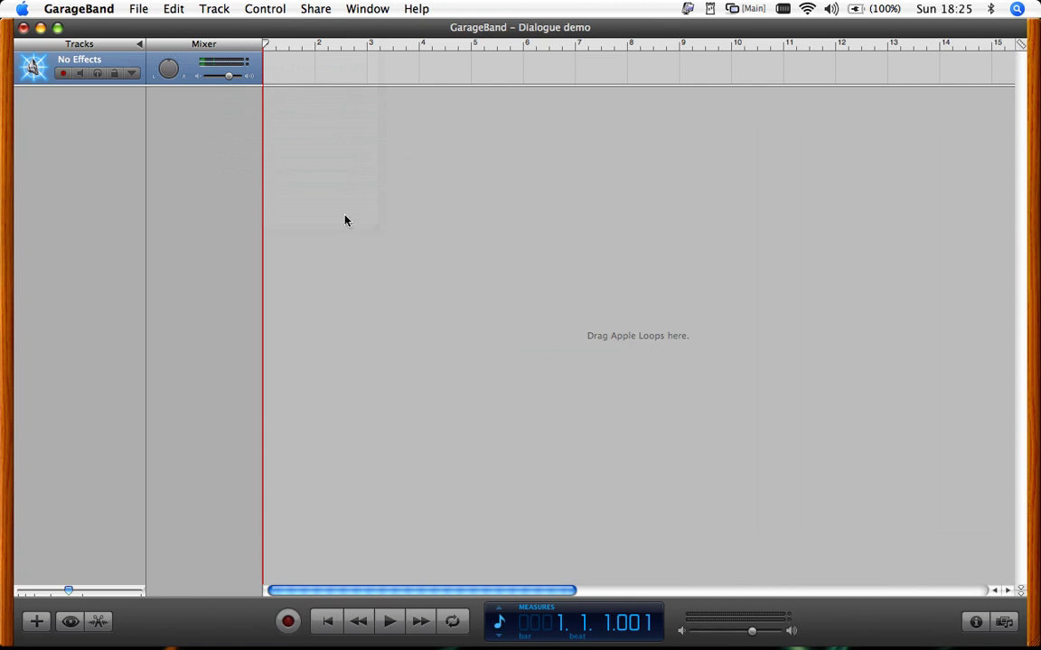
Record about six bars of spoken dialogue on the No Effects track and play it from bar 1.
{"action": "left_click", "coordinate": [290, 621]}
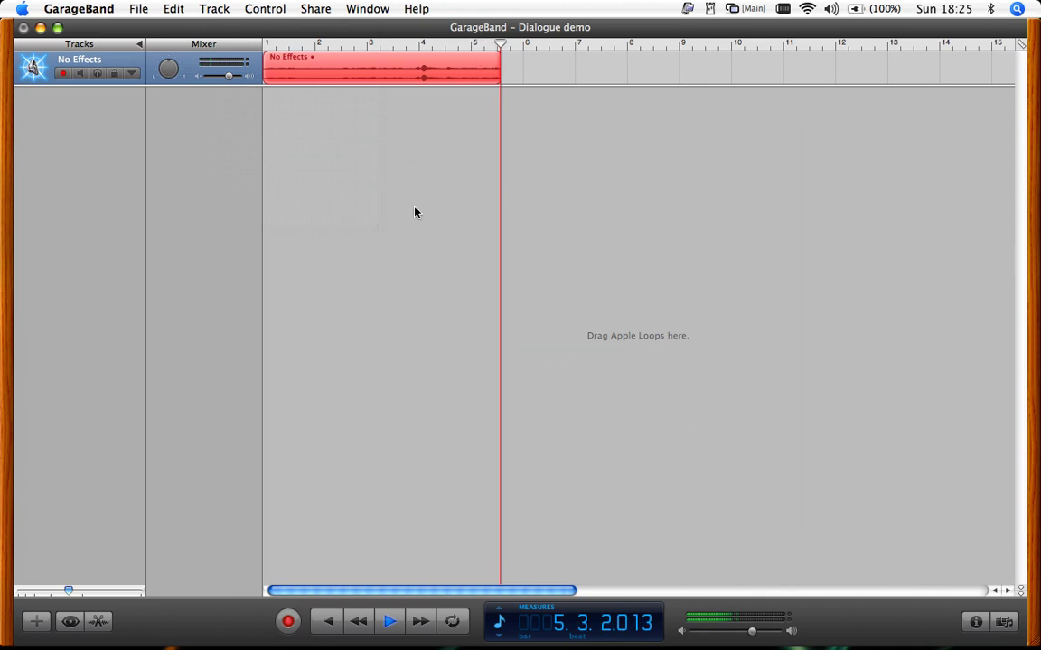
{"action": "left_click", "coordinate": [391, 621]}
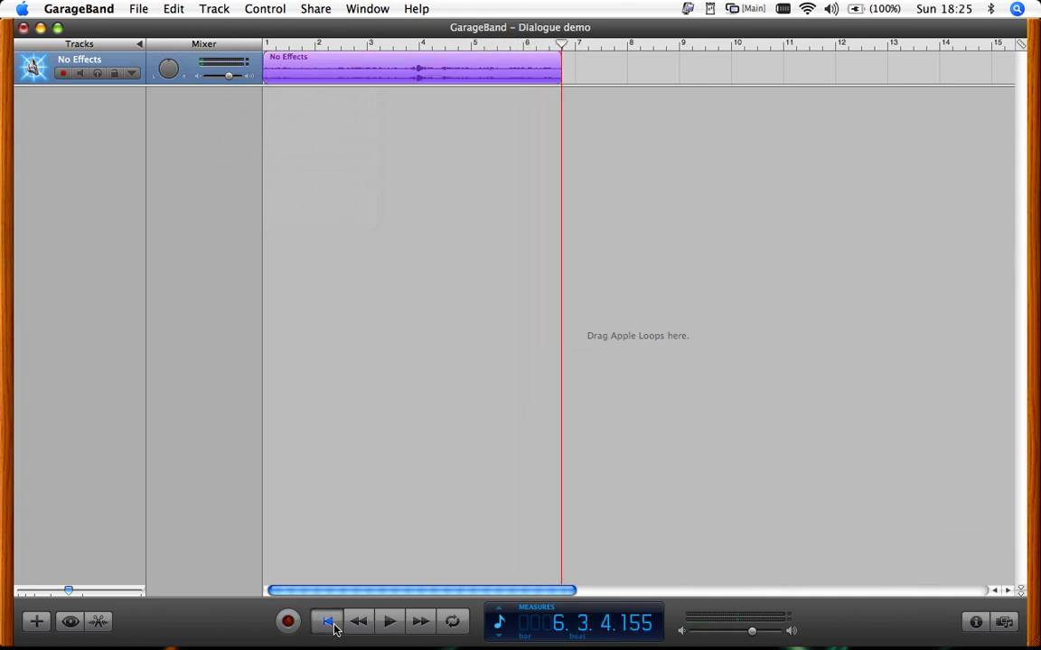
{"action": "left_click", "coordinate": [330, 623]}
{"action": "left_click", "coordinate": [391, 623]}
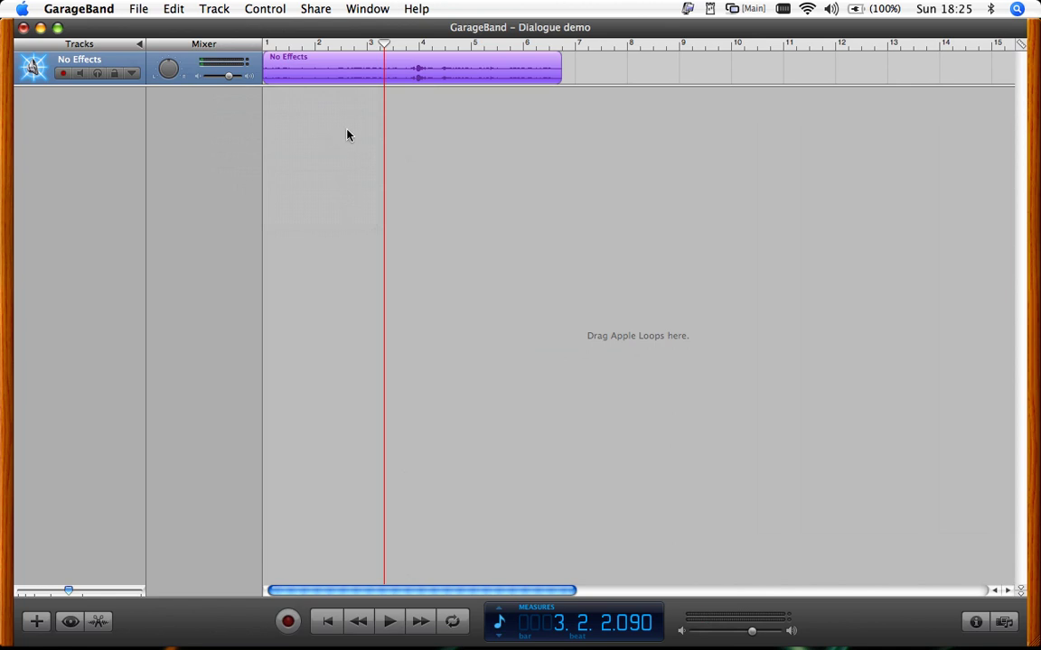
Delete the first recorded clip and turn off the metronome.
{"action": "left_click", "coordinate": [421, 114]}
{"action": "left_click", "coordinate": [419, 73]}
{"action": "key", "text": "Delete"}
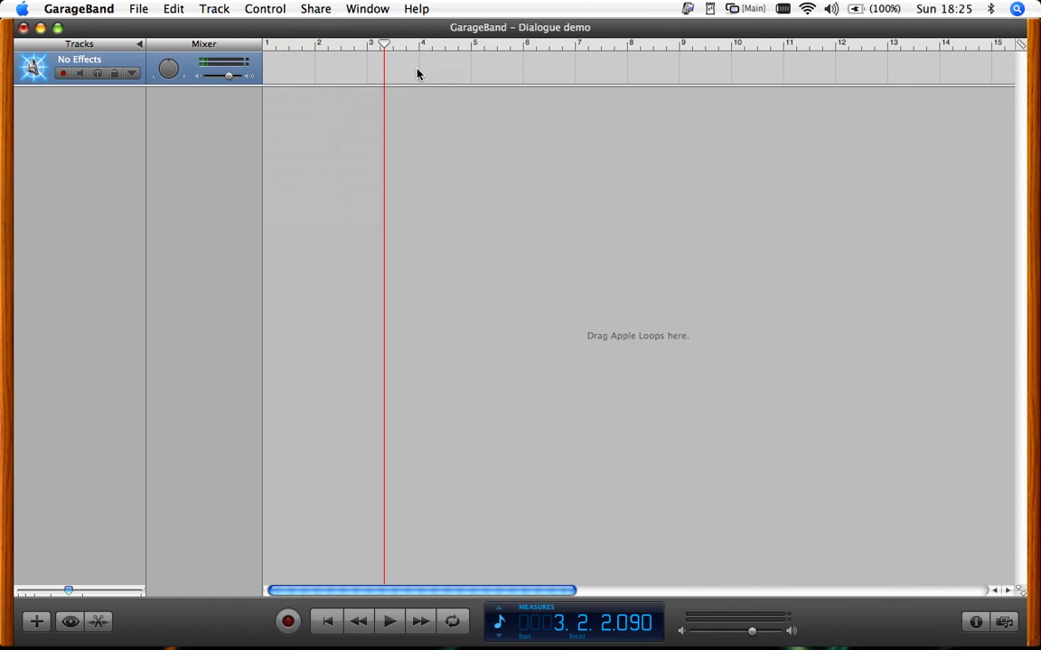
{"action": "left_click", "coordinate": [270, 11]}
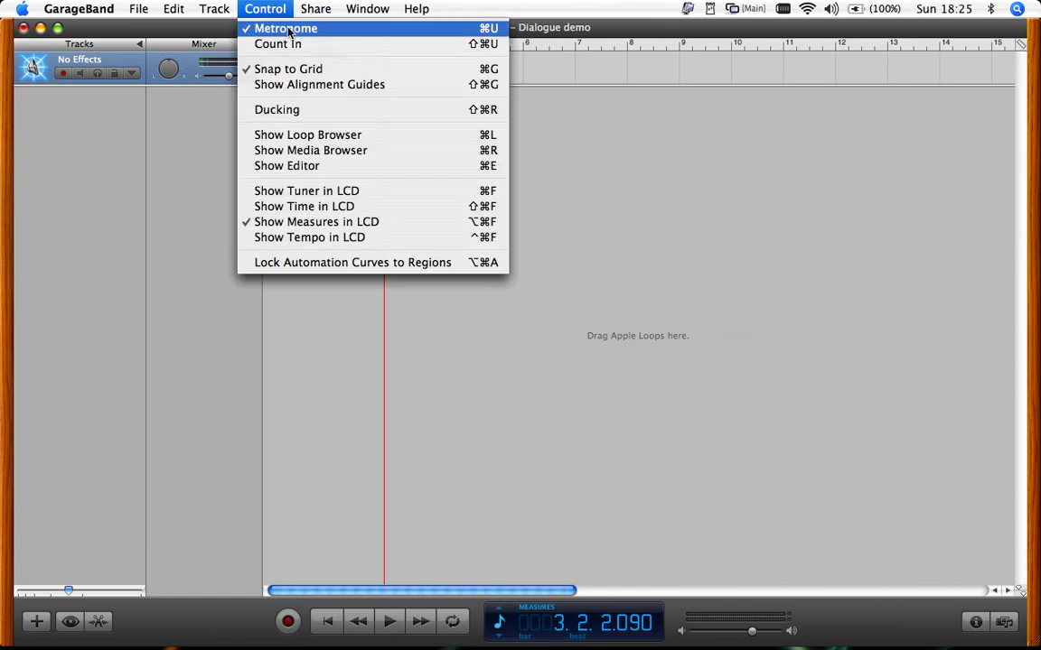
{"action": "left_click", "coordinate": [296, 30]}
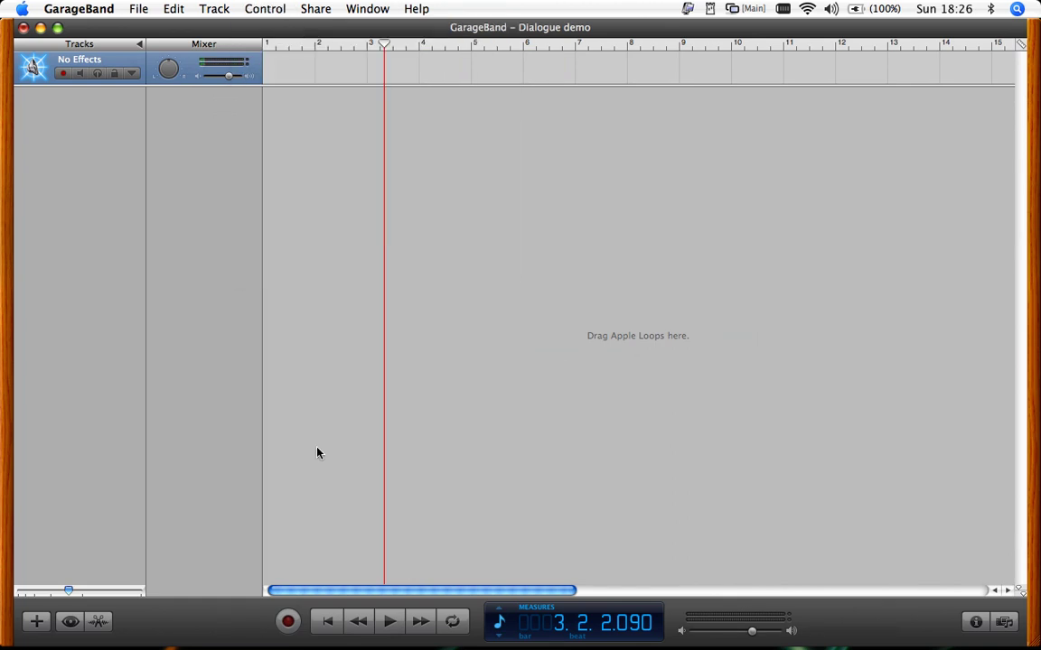
Record a new spoken take from the start, stopping a little past bar 6.
{"action": "left_click", "coordinate": [328, 623]}
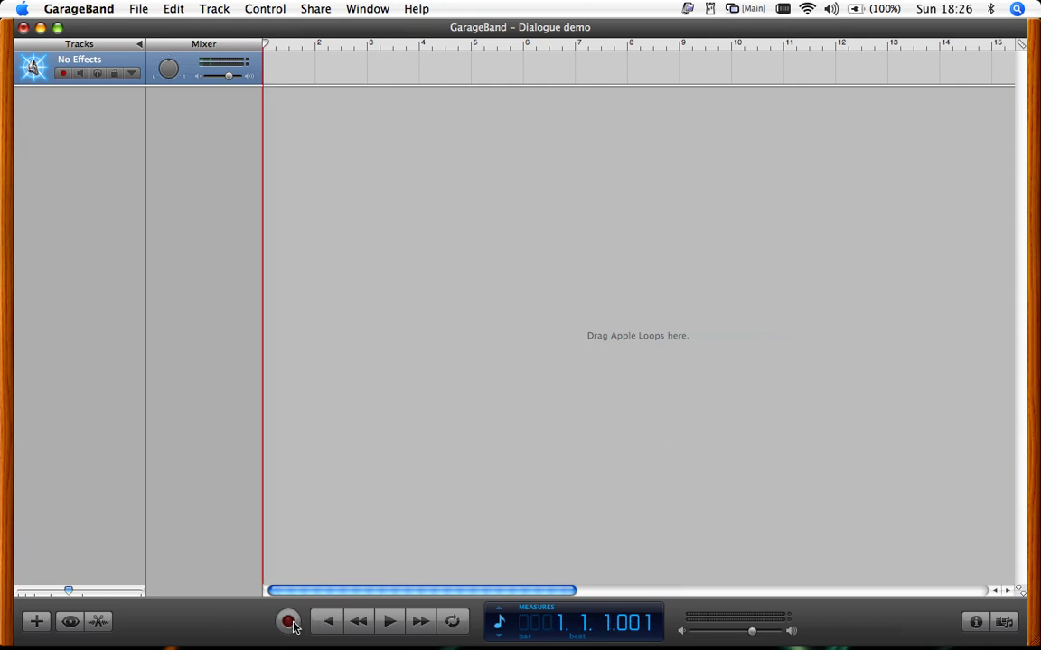
{"action": "left_click", "coordinate": [288, 622]}
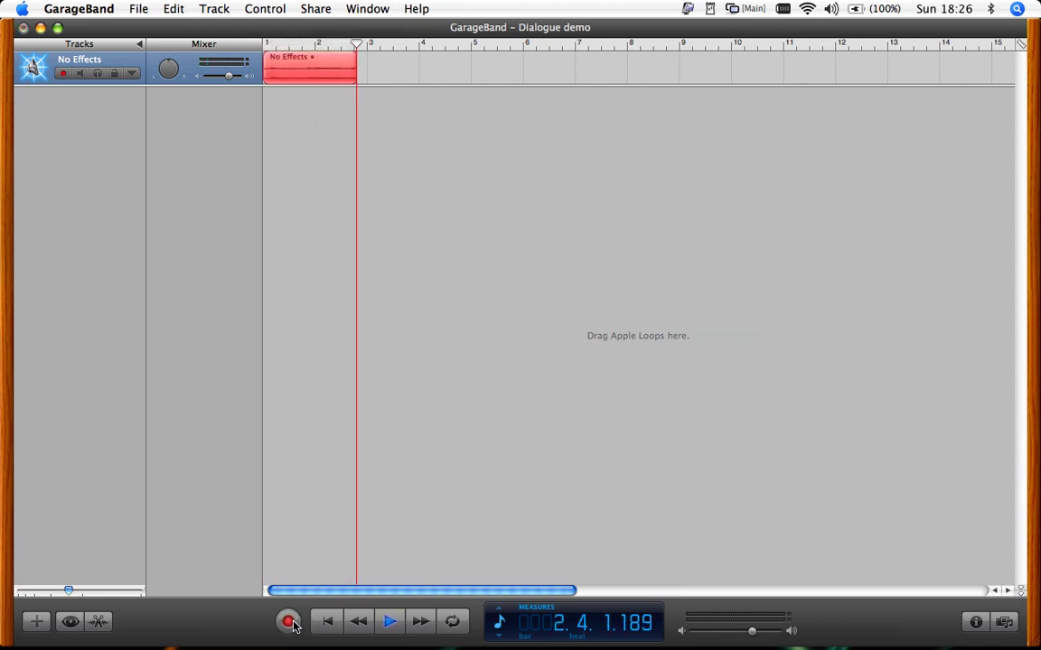
{"action": "left_click", "coordinate": [388, 623]}
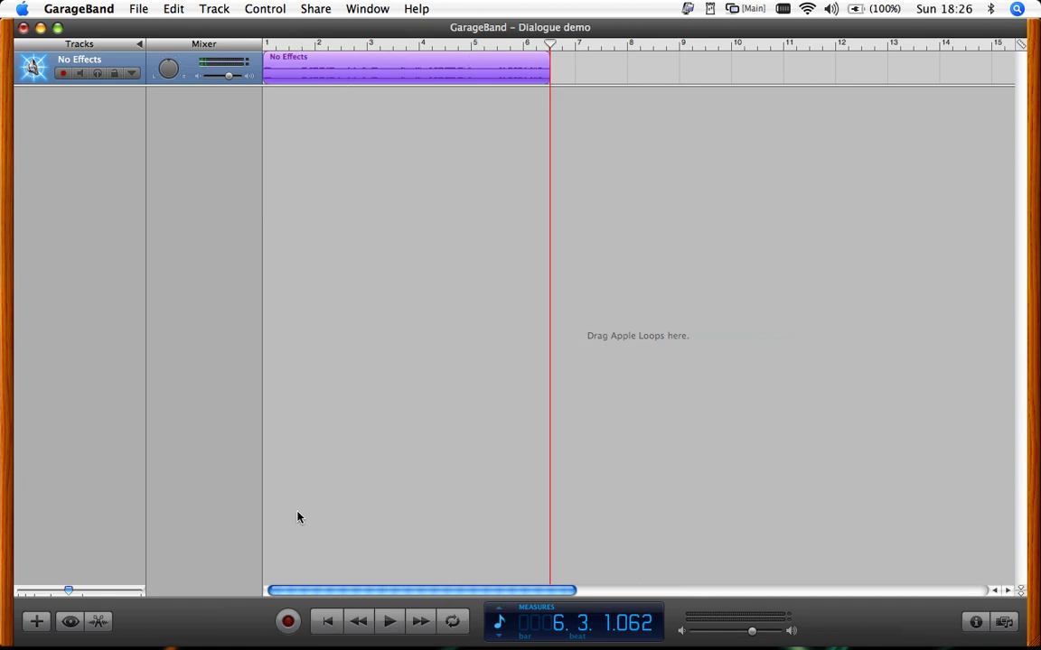
Play back the new recording from the start.
{"action": "left_click", "coordinate": [327, 620]}
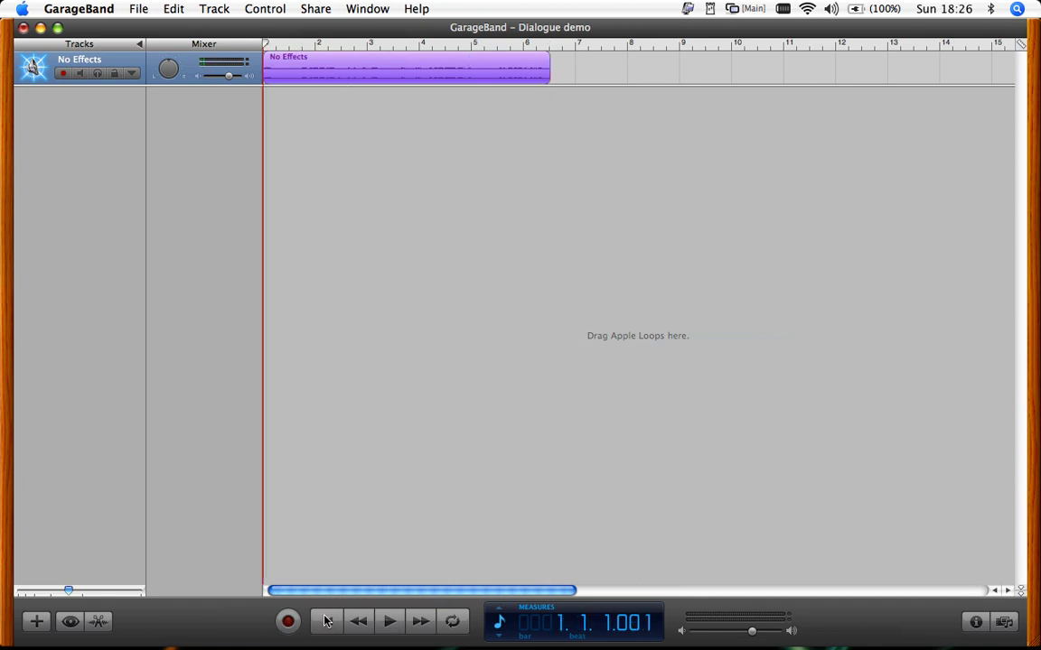
{"action": "left_click", "coordinate": [390, 623]}
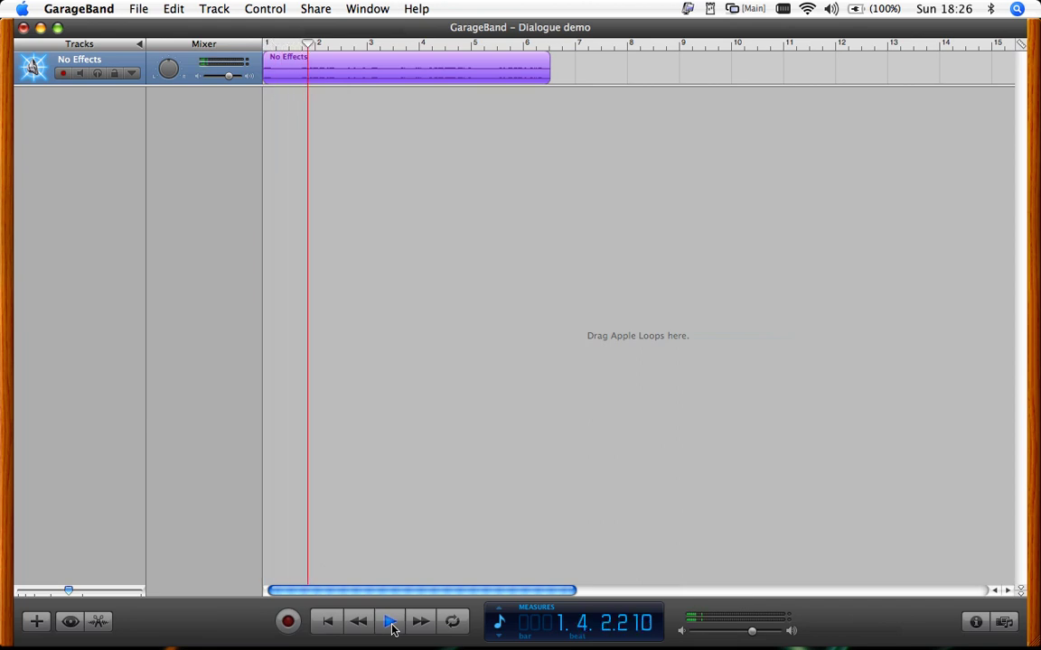
{"action": "left_click", "coordinate": [391, 622]}
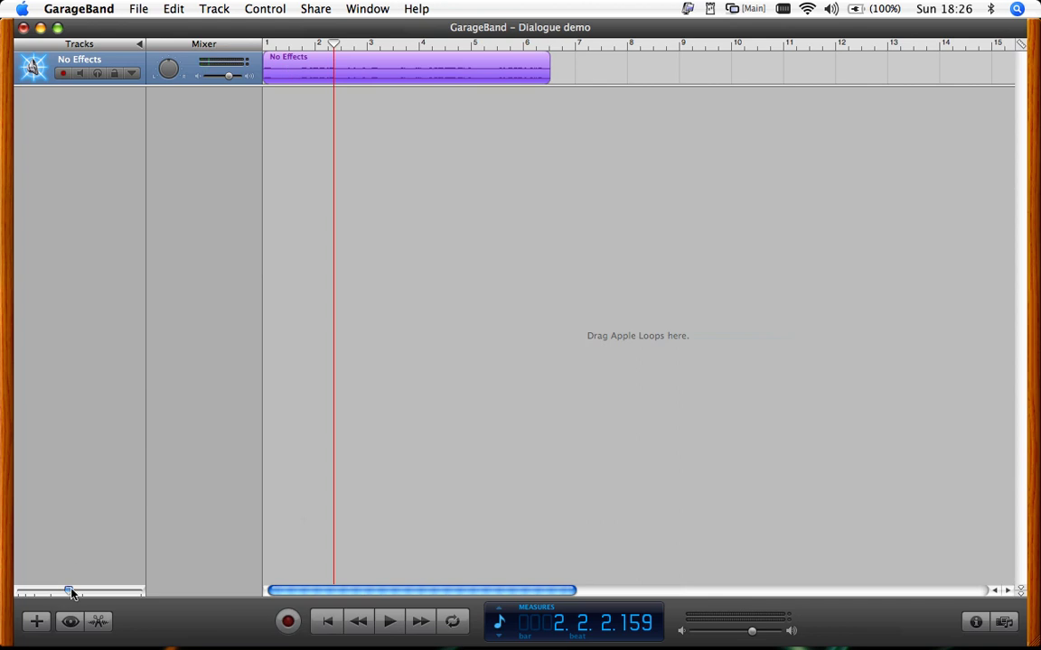
Zoom in on the timeline and split the recording at beat 1.3.4.
{"action": "left_click_drag", "start_coordinate": [71, 590], "coordinate": [89, 591]}
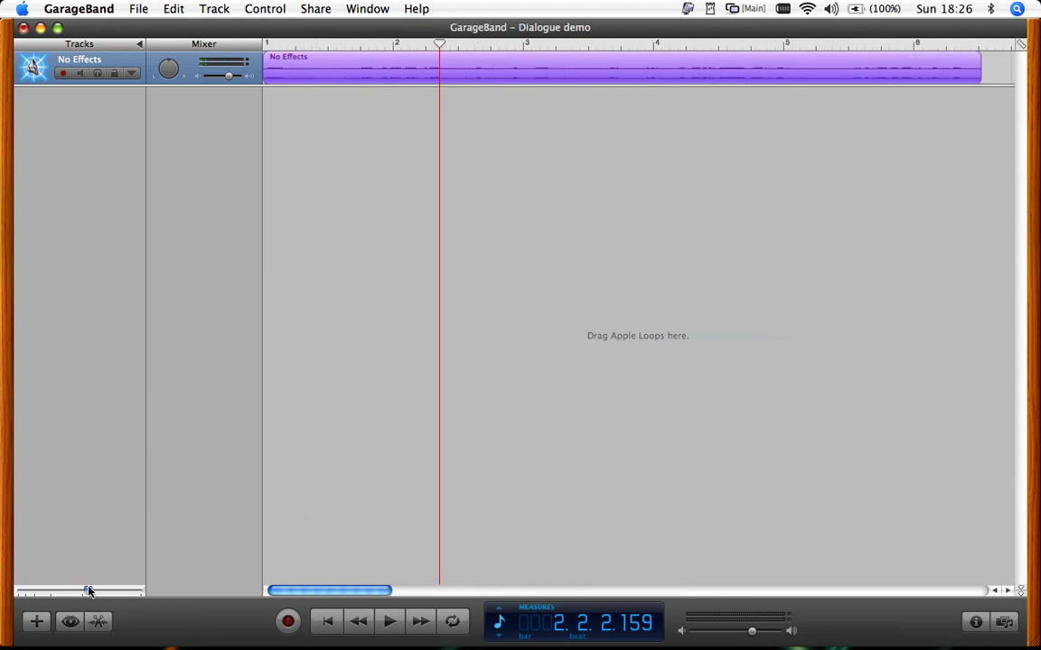
{"action": "left_click", "coordinate": [318, 625]}
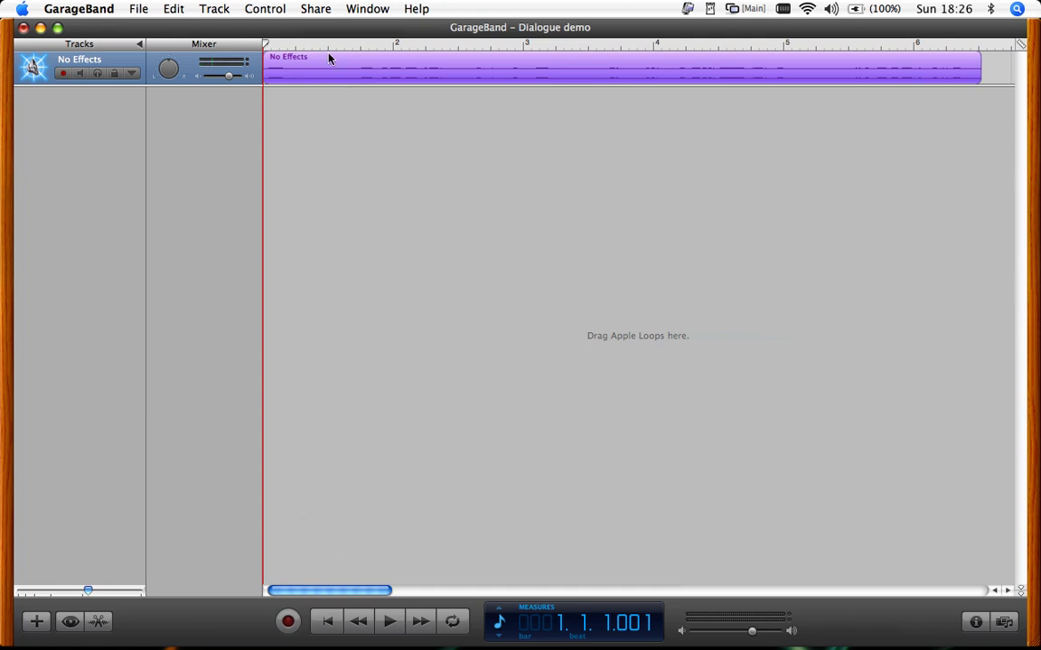
{"action": "left_click", "coordinate": [354, 45]}
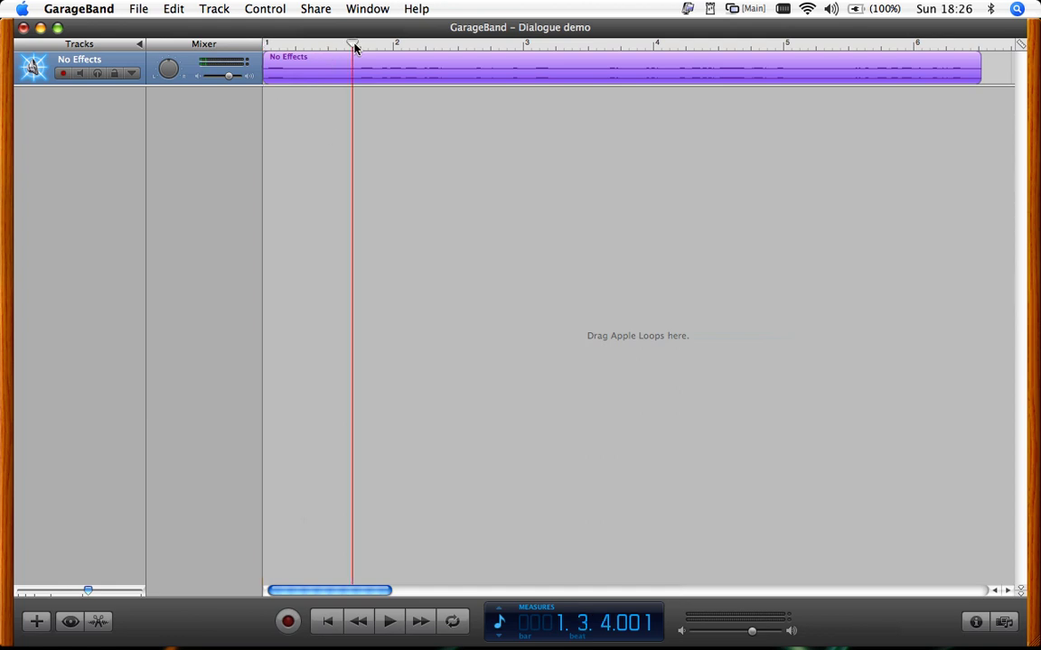
{"action": "left_click", "coordinate": [175, 11]}
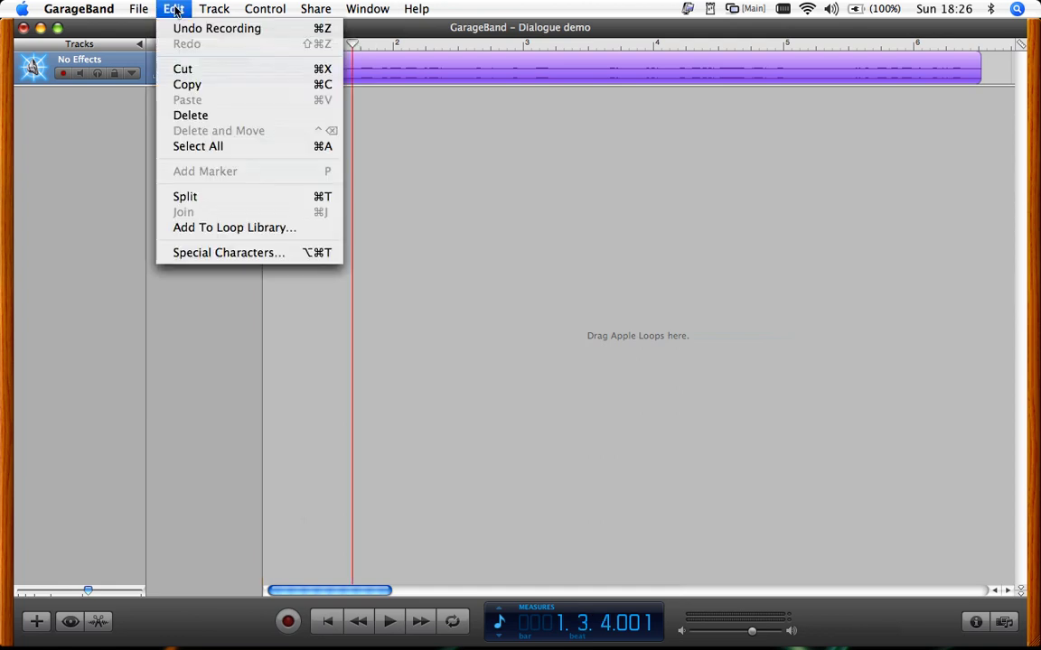
{"action": "left_click", "coordinate": [194, 198]}
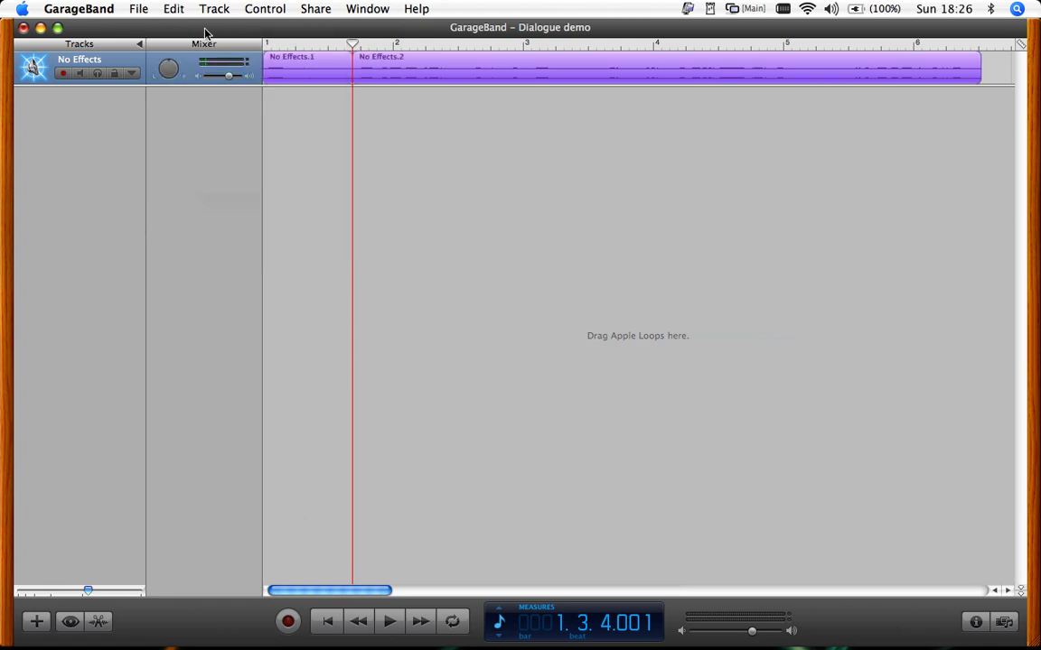
{"action": "left_click", "coordinate": [175, 11]}
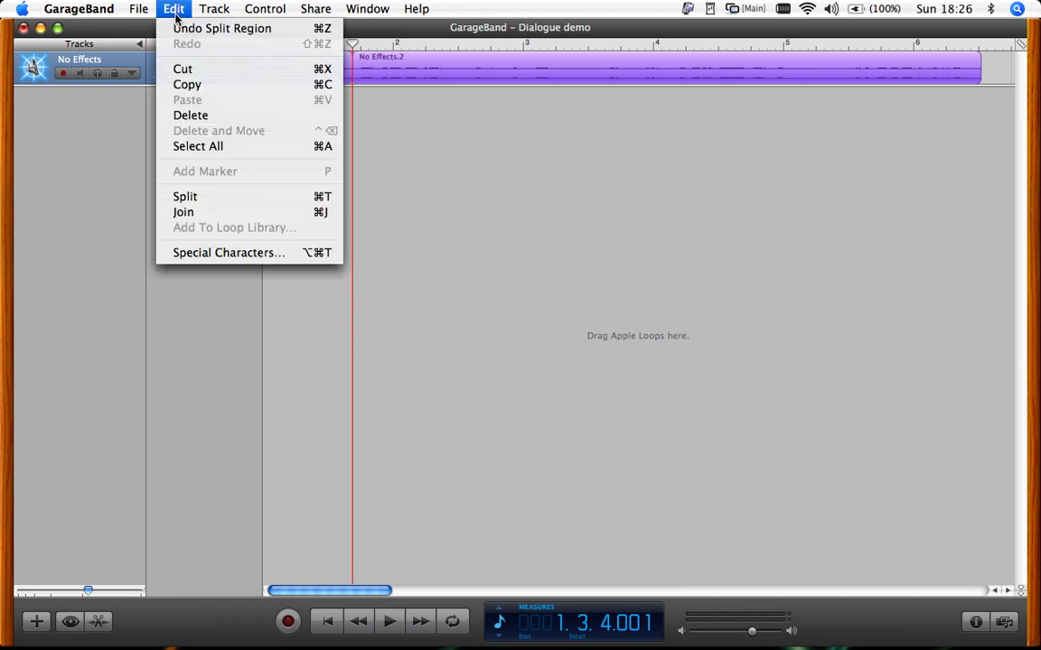
{"action": "left_click", "coordinate": [327, 206]}
Delete the No Effects.1 clip, move No Effects.2 to bar 1, and play it.
{"action": "left_click", "coordinate": [318, 137]}
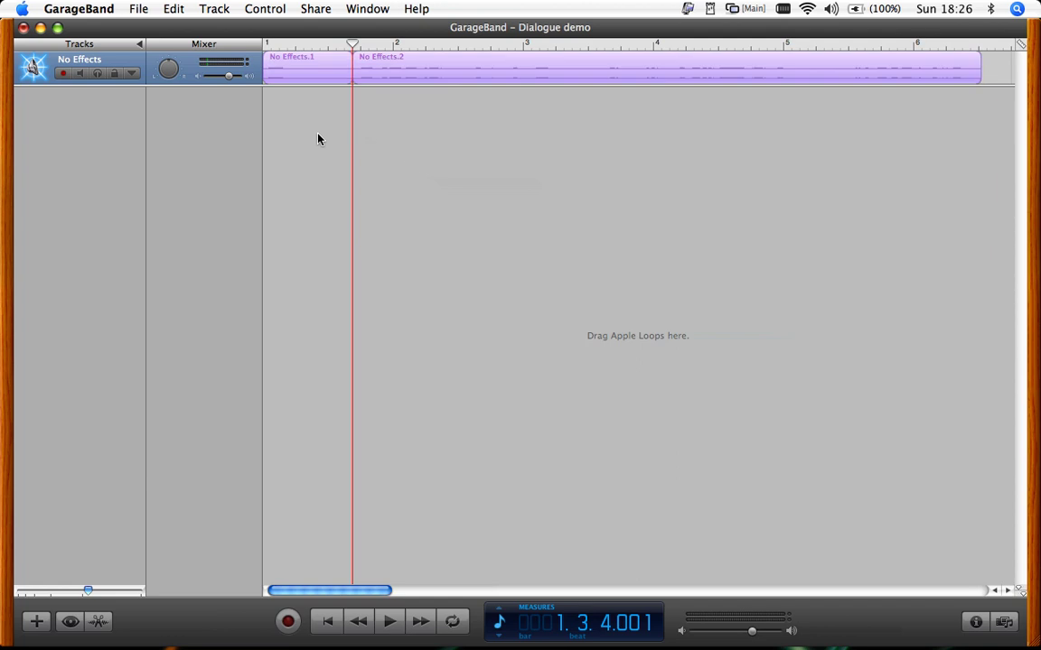
{"action": "left_click", "coordinate": [306, 72]}
{"action": "key", "text": "Delete"}
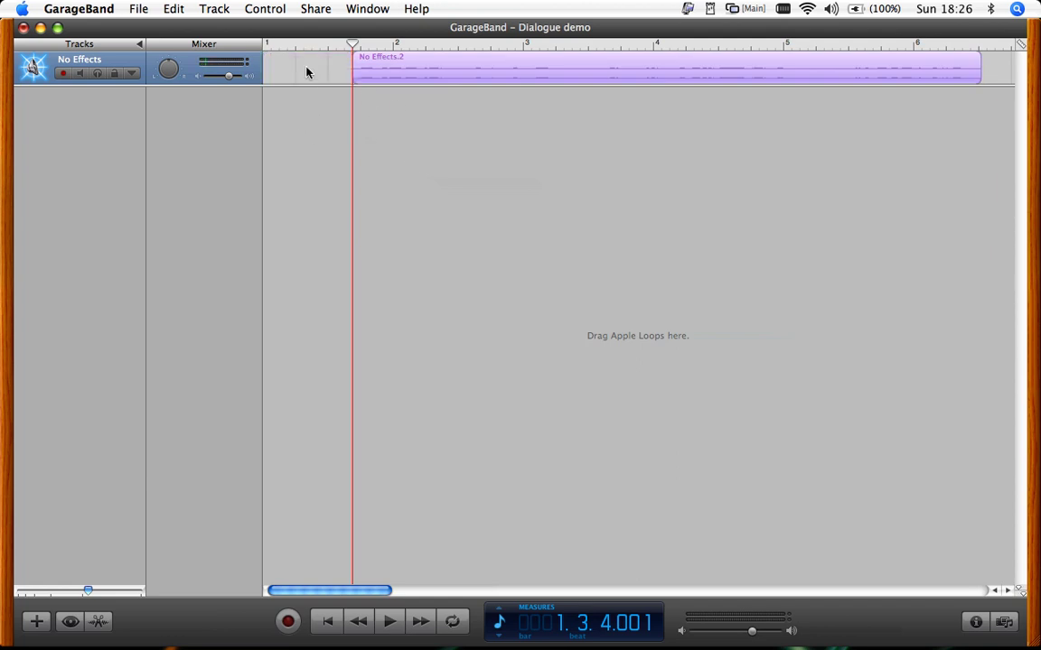
{"action": "left_click", "coordinate": [379, 70]}
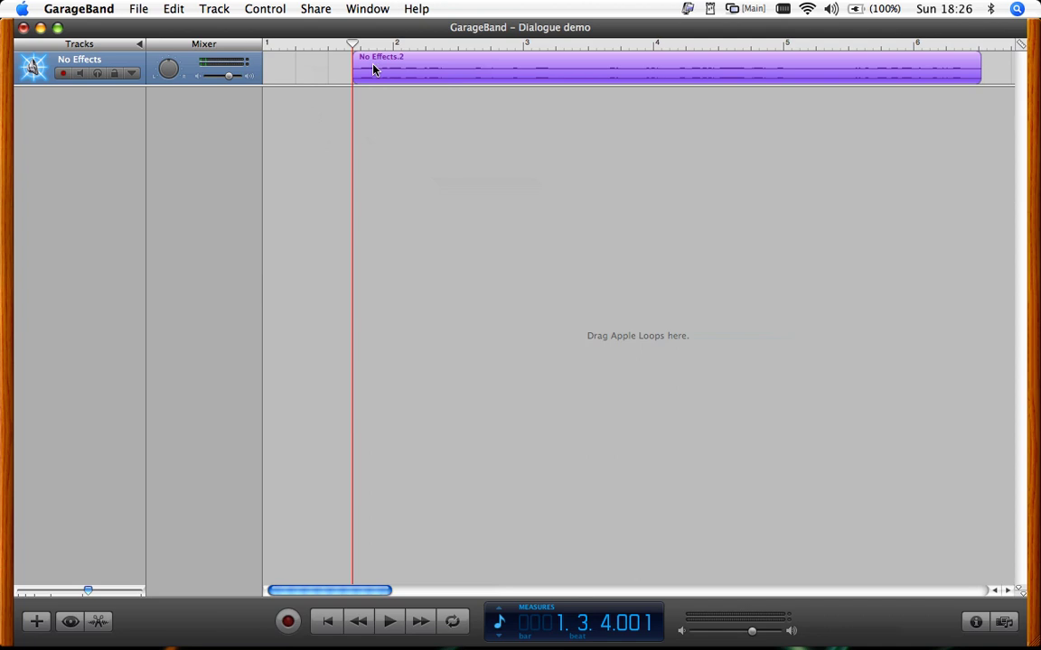
{"action": "left_click_drag", "start_coordinate": [373, 69], "coordinate": [284, 69]}
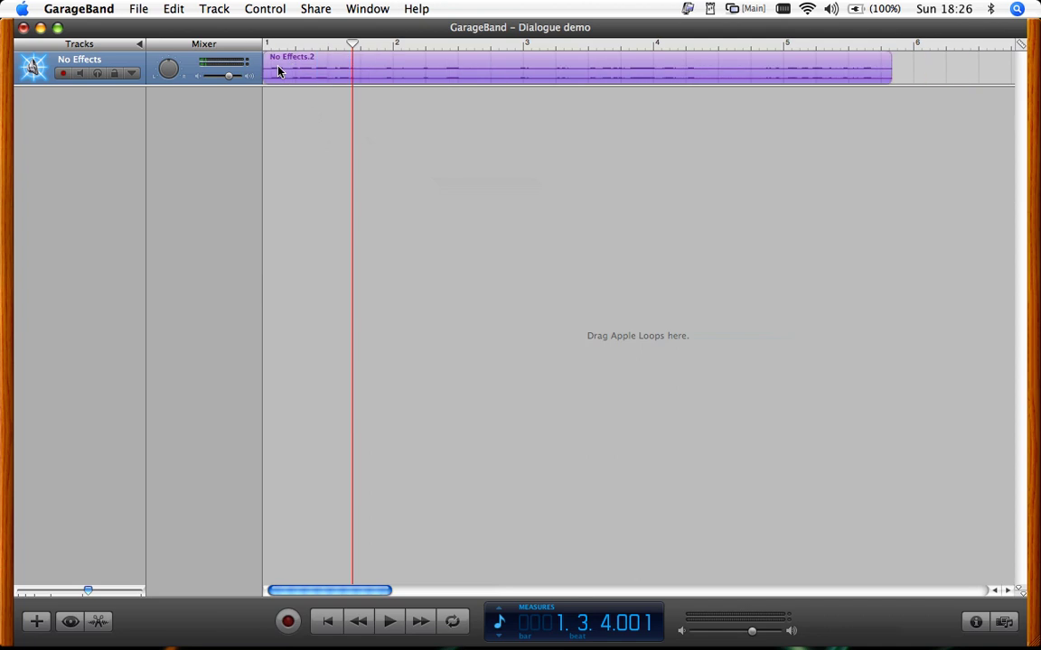
{"action": "left_click", "coordinate": [326, 623]}
{"action": "left_click", "coordinate": [390, 622]}
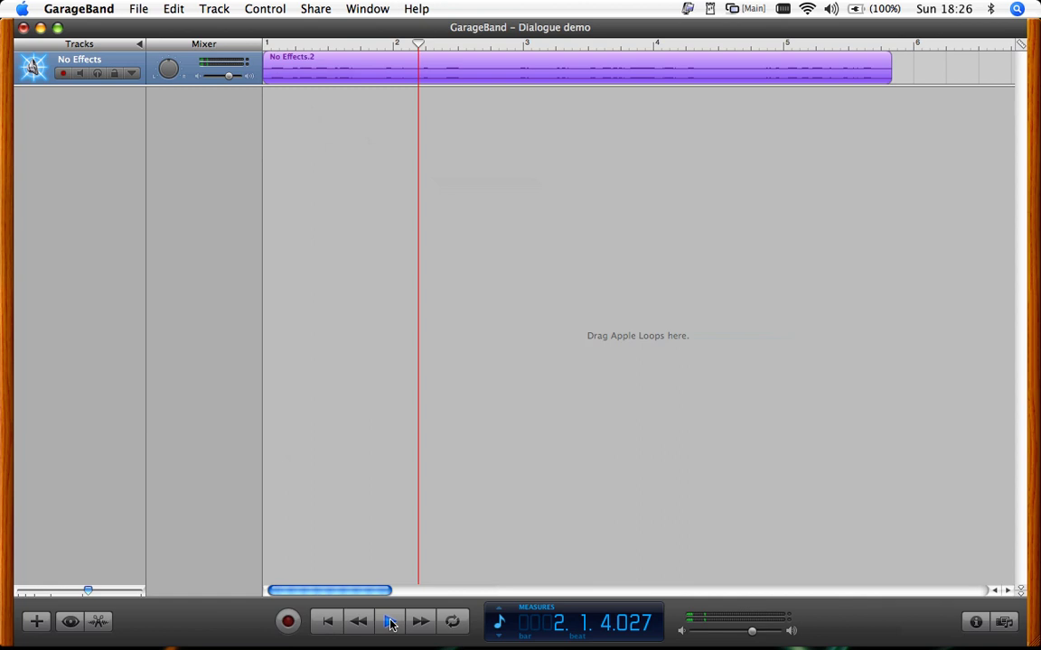
Stop playback, split the voice clip at beat 2.3.2, and move the playhead to 2.4.4.
{"action": "left_click", "coordinate": [391, 623]}
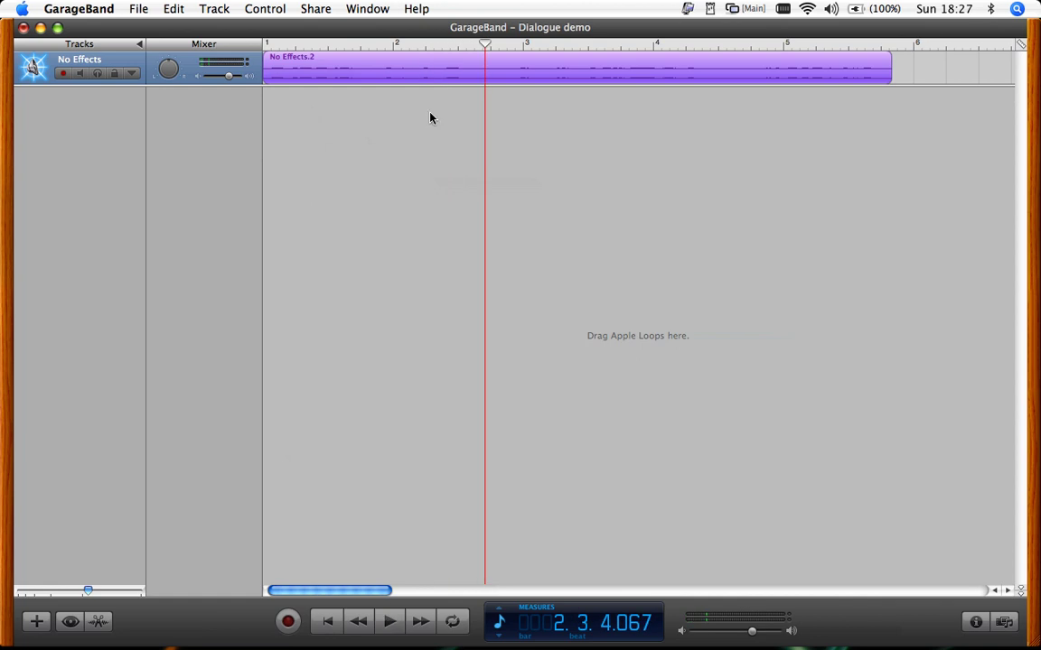
{"action": "left_click", "coordinate": [467, 45]}
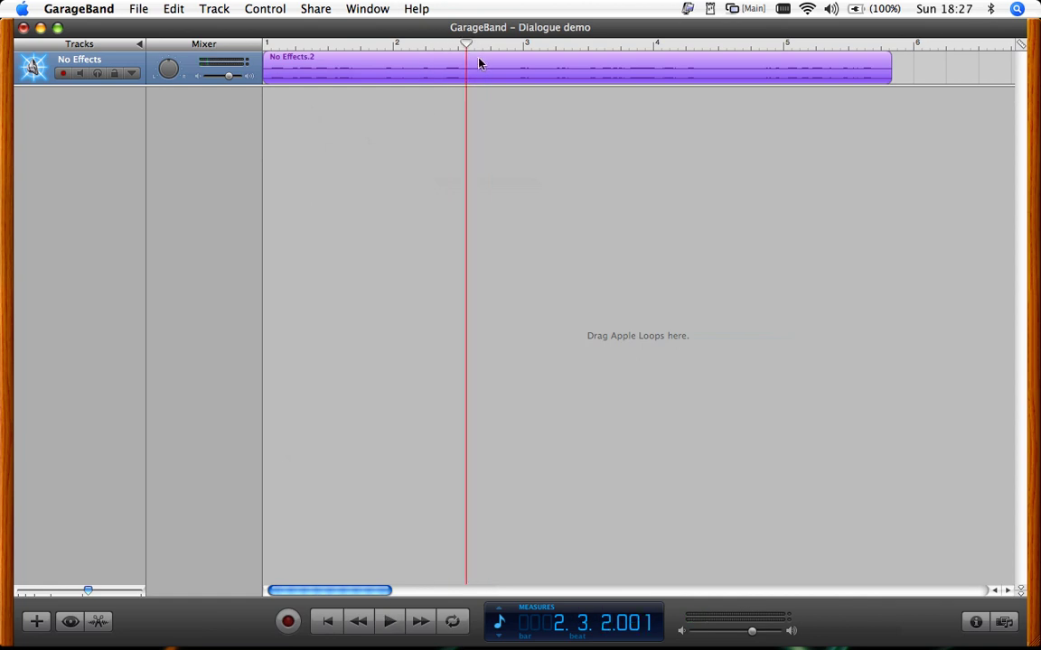
{"action": "key", "text": "super+t"}
{"action": "left_click", "coordinate": [516, 46]}
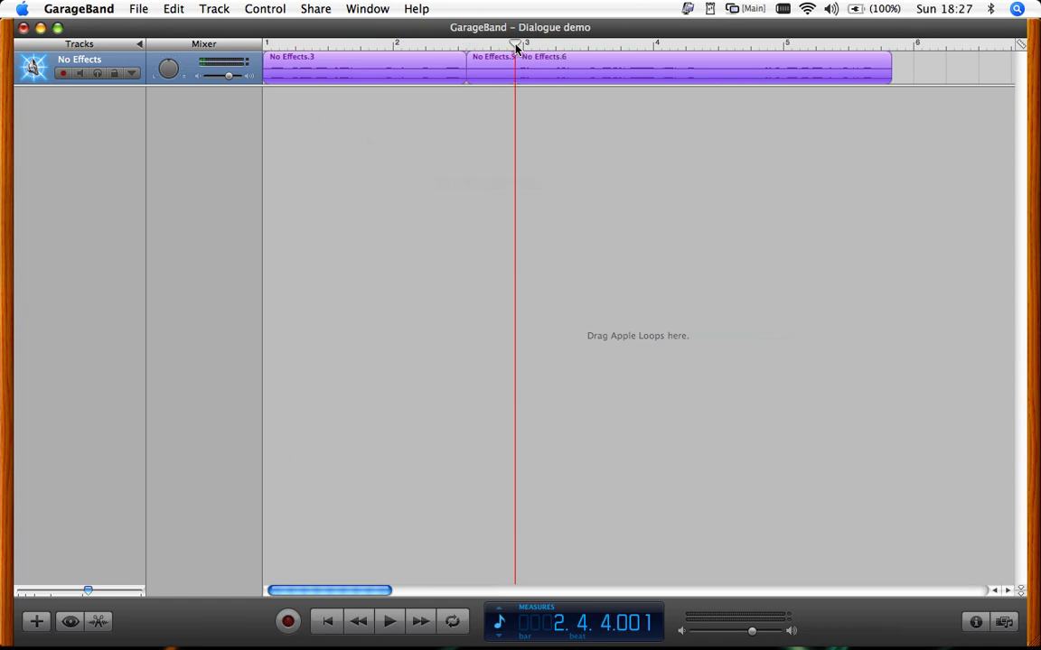
{"action": "left_click", "coordinate": [486, 123]}
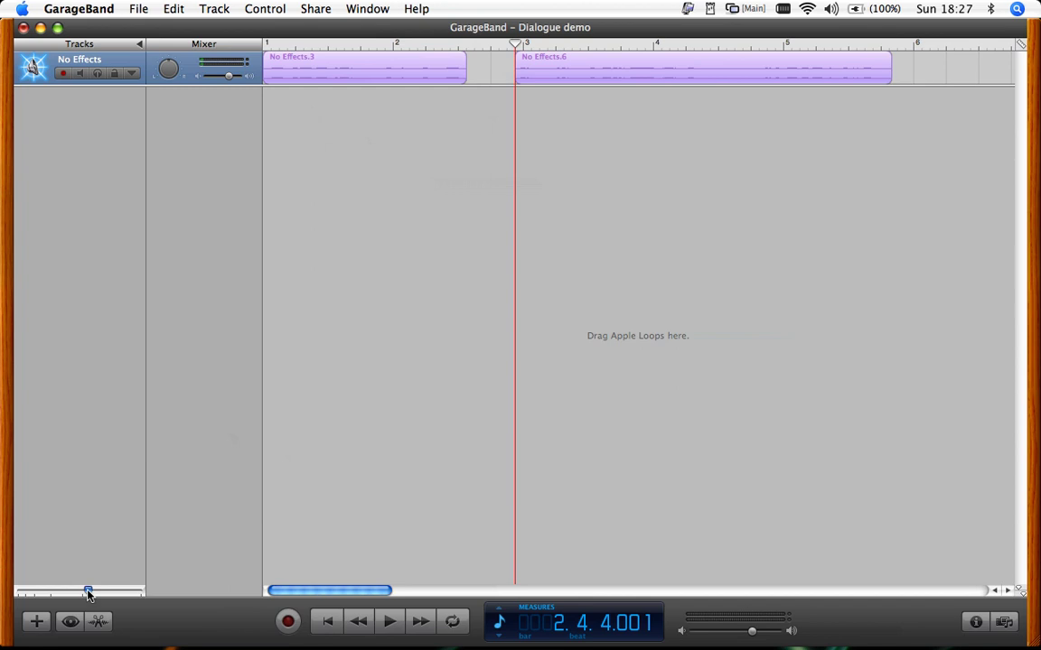
Move No Effects.6 to bar 1 and place No Effects.3 just after it.
{"action": "left_click_drag", "start_coordinate": [88, 592], "coordinate": [53, 592]}
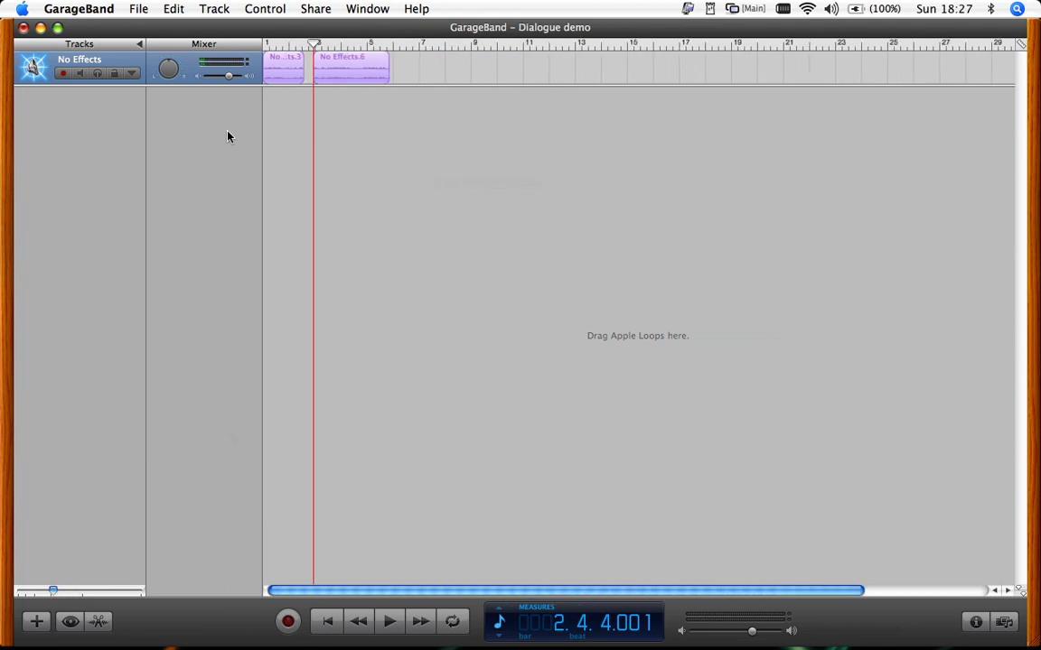
{"action": "left_click_drag", "start_coordinate": [277, 61], "coordinate": [440, 61]}
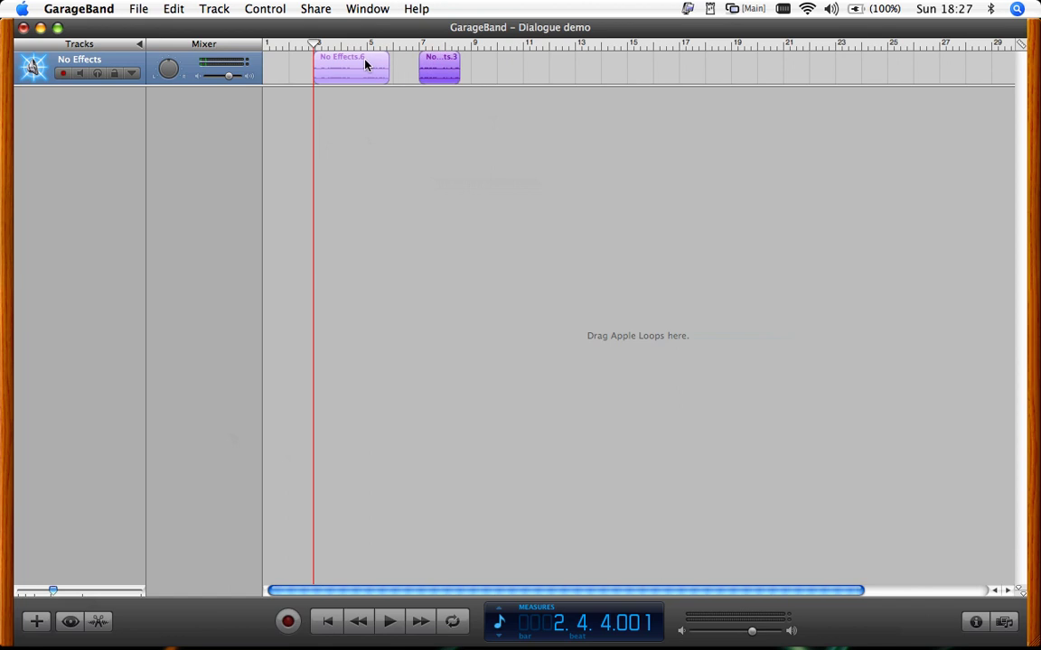
{"action": "left_click_drag", "start_coordinate": [365, 64], "coordinate": [280, 63]}
{"action": "left_click_drag", "start_coordinate": [432, 62], "coordinate": [356, 65]}
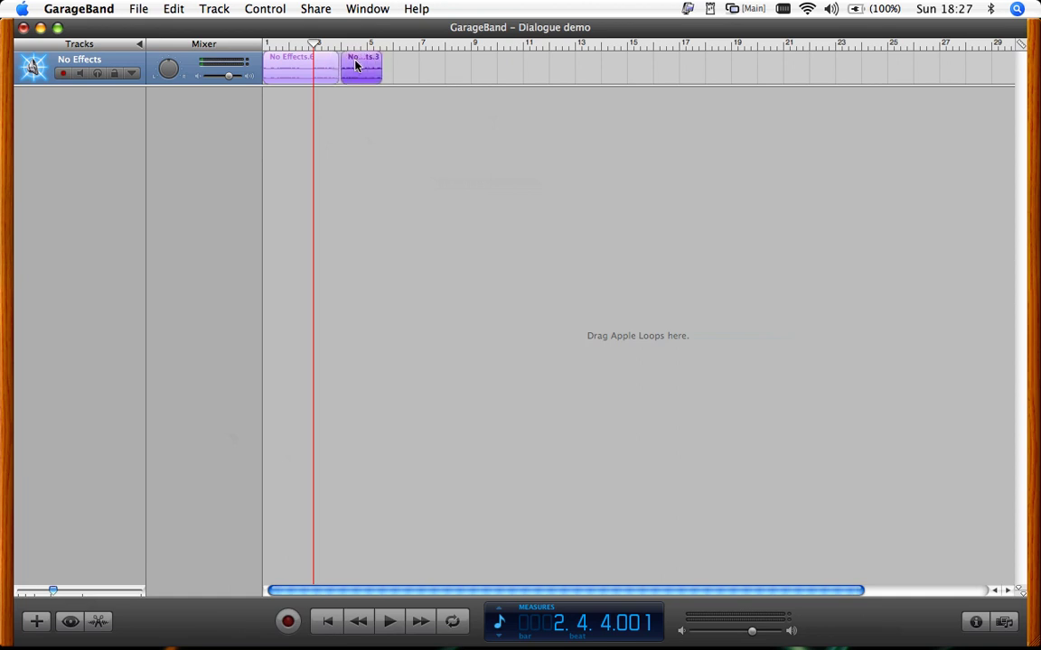
{"action": "left_click_drag", "start_coordinate": [54, 593], "coordinate": [97, 592]}
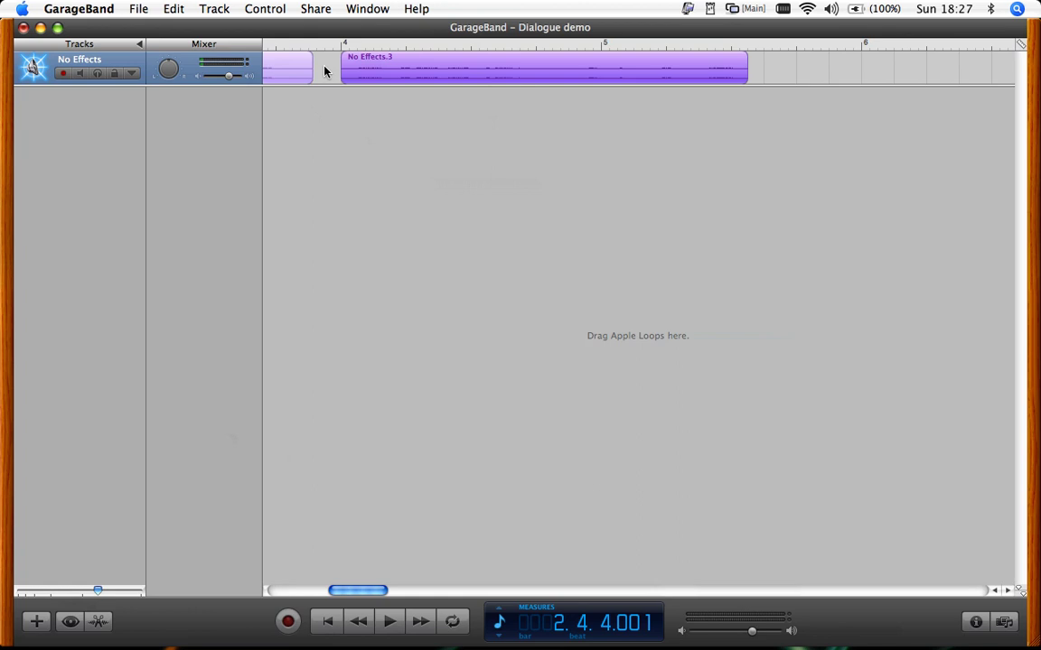
Show the counter in seconds, slide No Effects.3 flush against No Effects.6, and play.
{"action": "left_click", "coordinate": [494, 620]}
{"action": "left_click", "coordinate": [511, 566]}
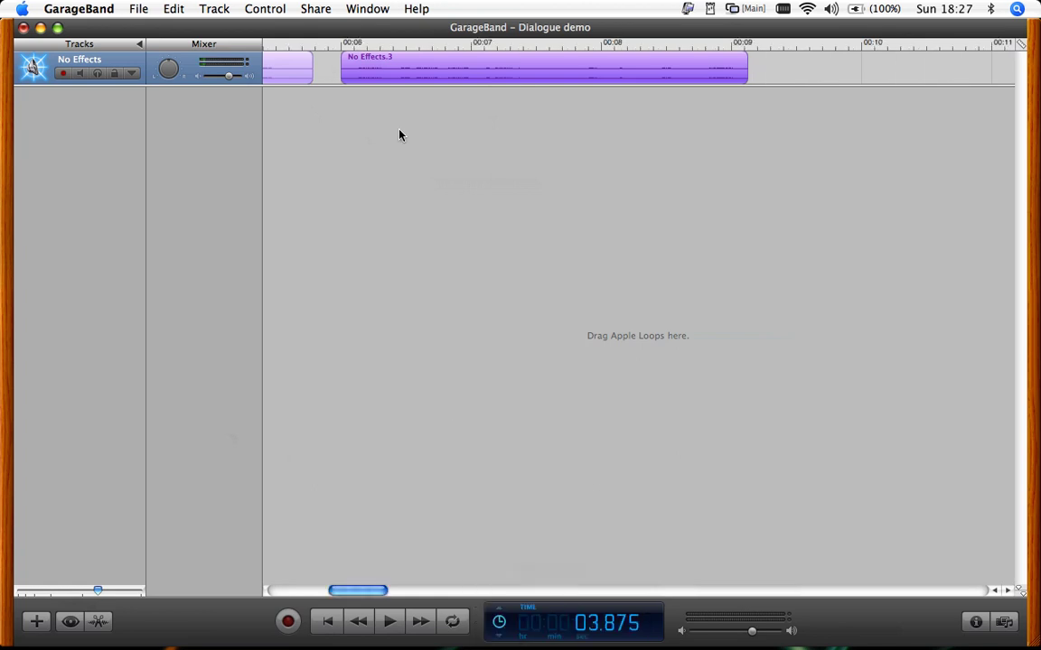
{"action": "left_click_drag", "start_coordinate": [394, 64], "coordinate": [365, 63]}
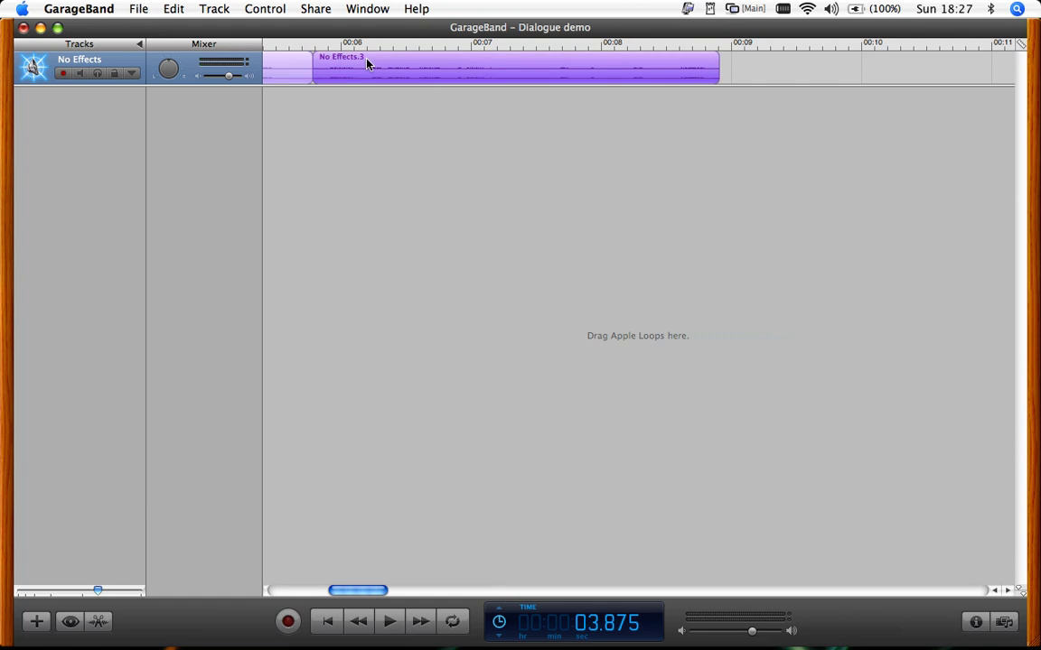
{"action": "left_click", "coordinate": [327, 621]}
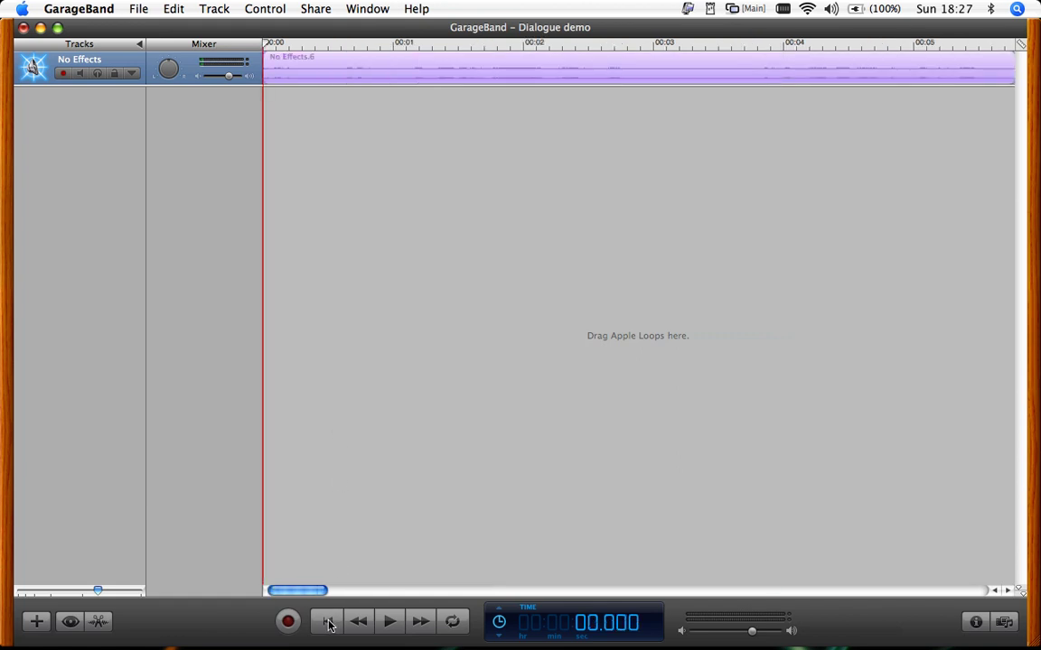
{"action": "key", "text": "space"}
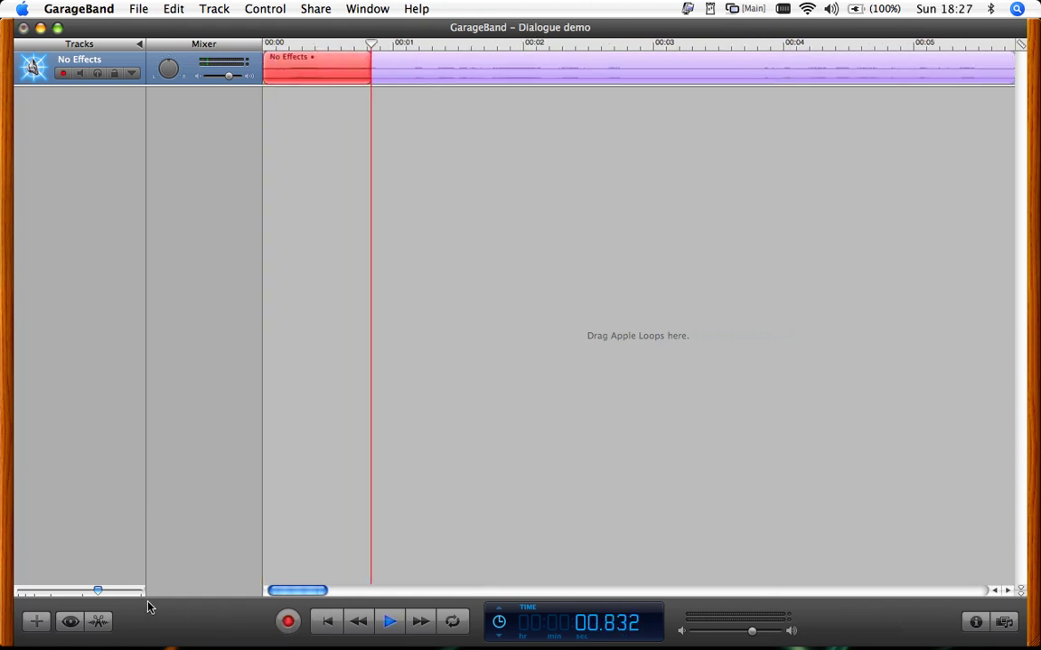
Stop and undo the accidental recording, then replay the dialogue from the start.
{"action": "left_click", "coordinate": [391, 623]}
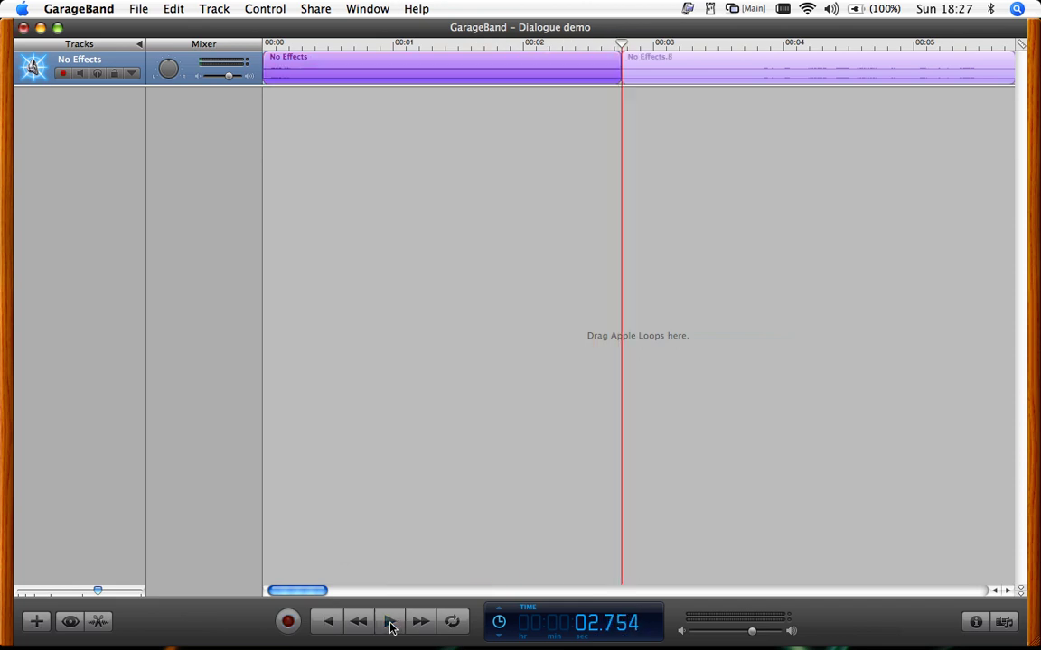
{"action": "left_click", "coordinate": [172, 8]}
{"action": "left_click", "coordinate": [177, 28]}
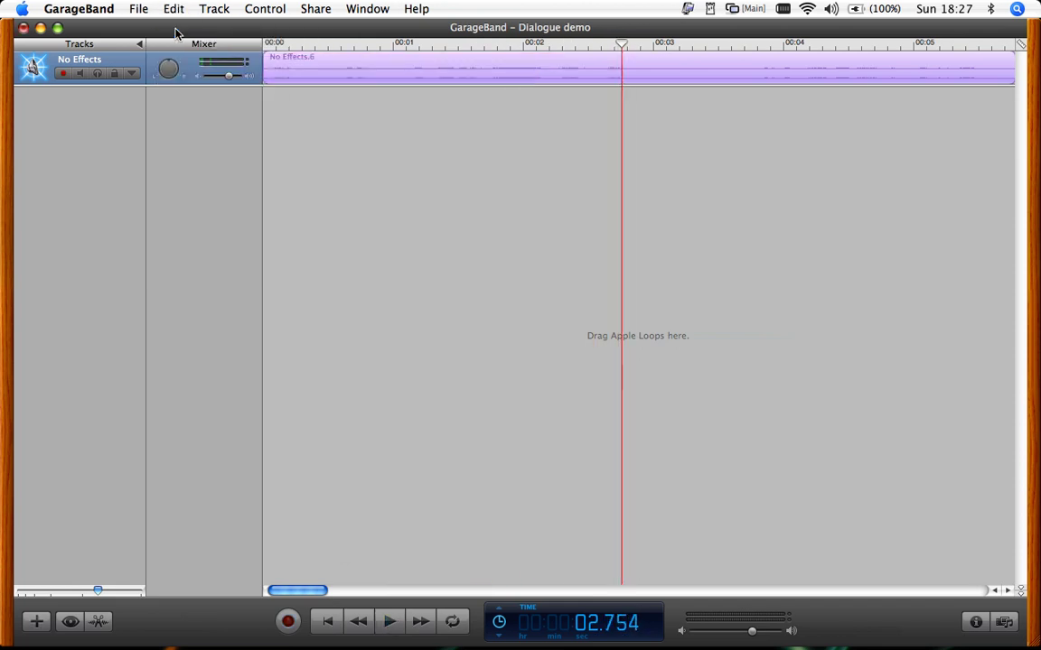
{"action": "left_click", "coordinate": [327, 621]}
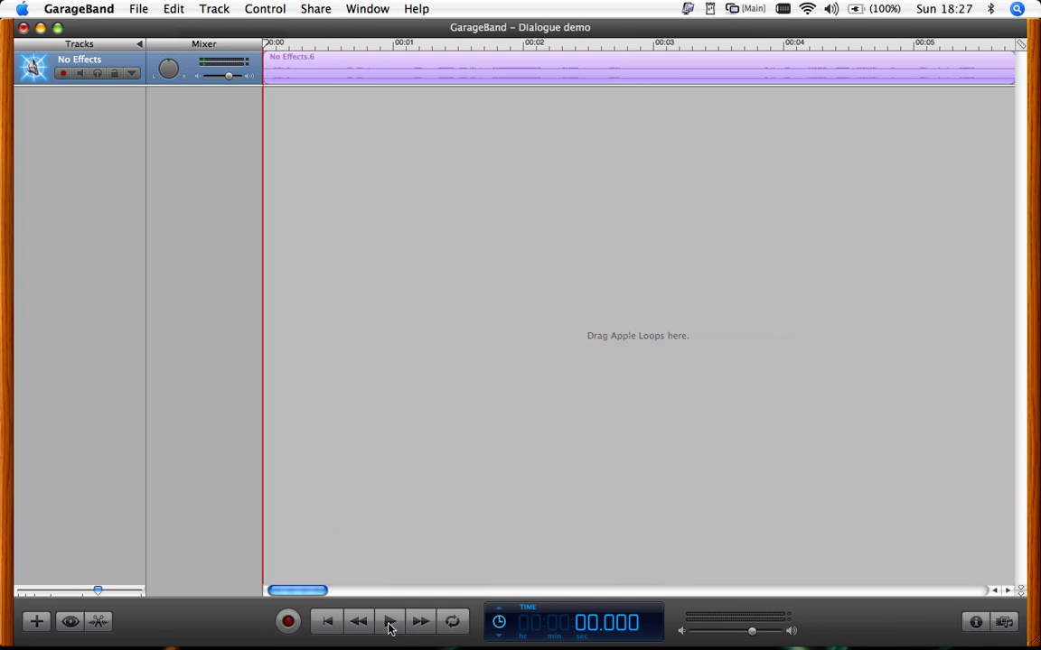
{"action": "left_click", "coordinate": [391, 621]}
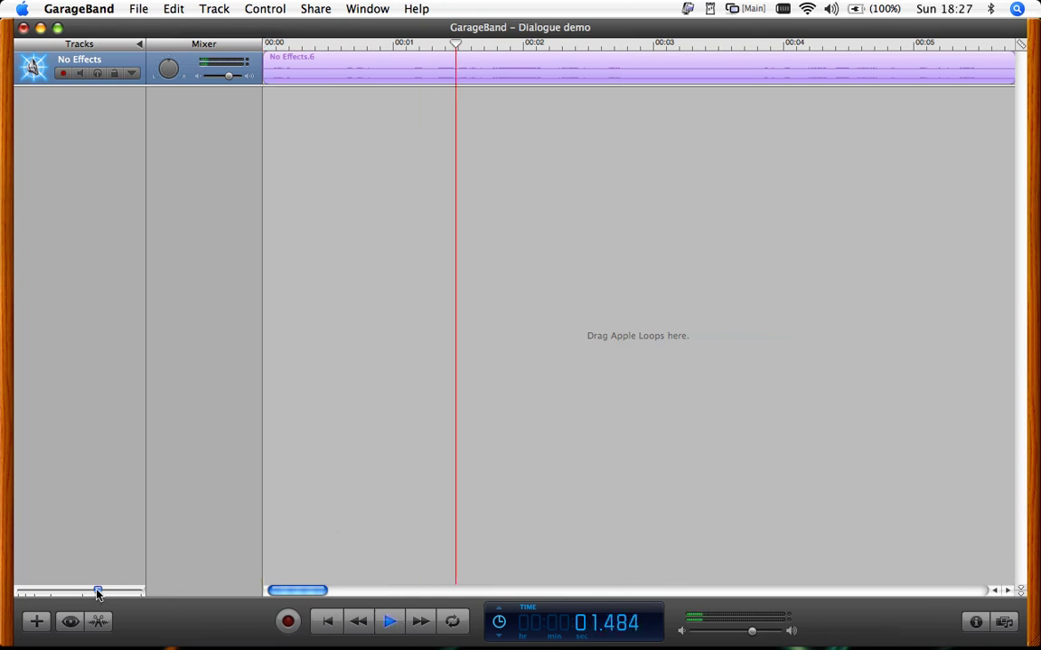
{"action": "left_click_drag", "start_coordinate": [96, 592], "coordinate": [66, 594]}
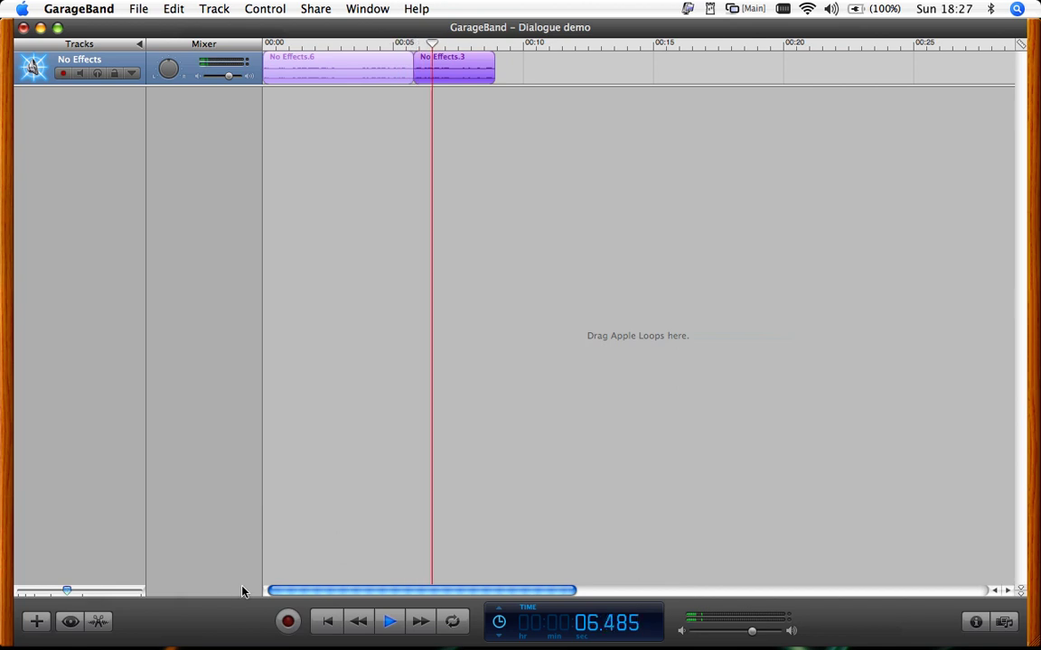
{"action": "left_click", "coordinate": [390, 623]}
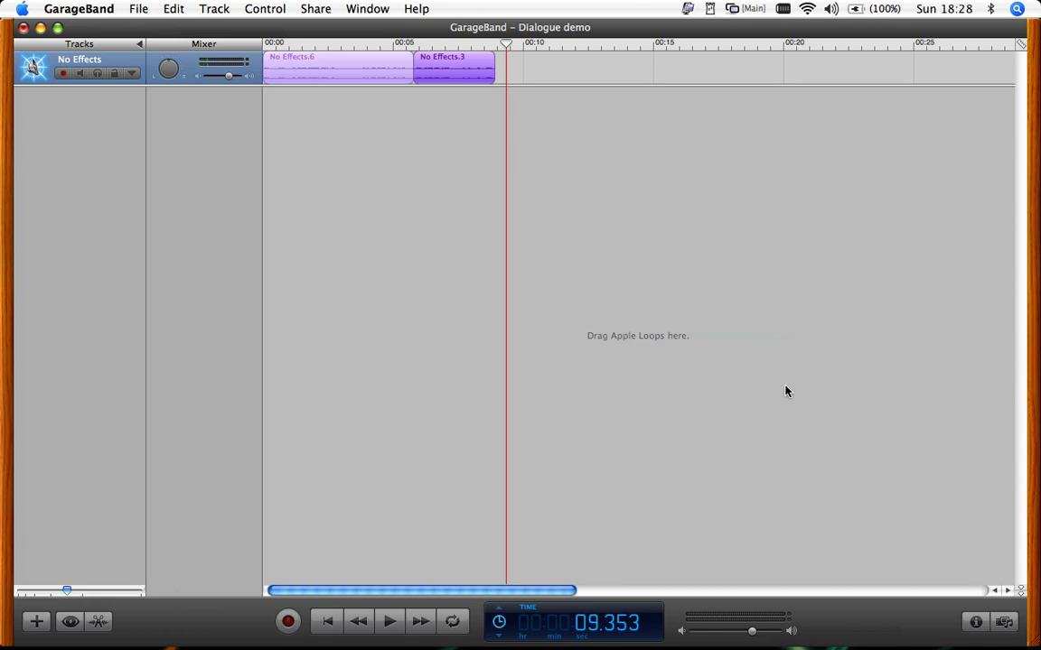
{"action": "double_click", "coordinate": [124, 60]}
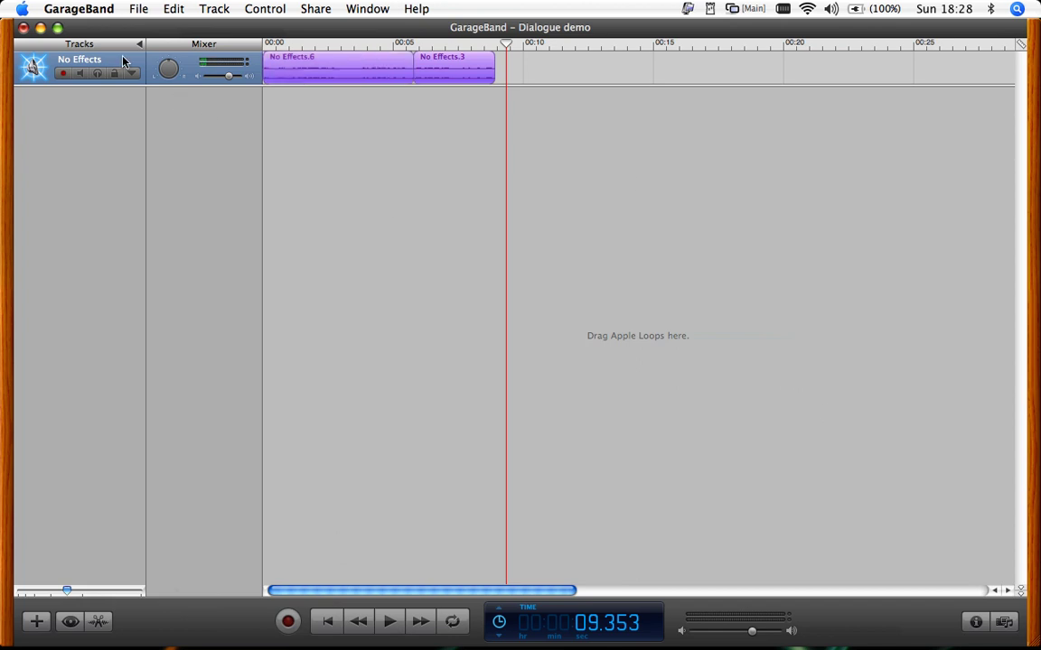
{"action": "left_click", "coordinate": [769, 191]}
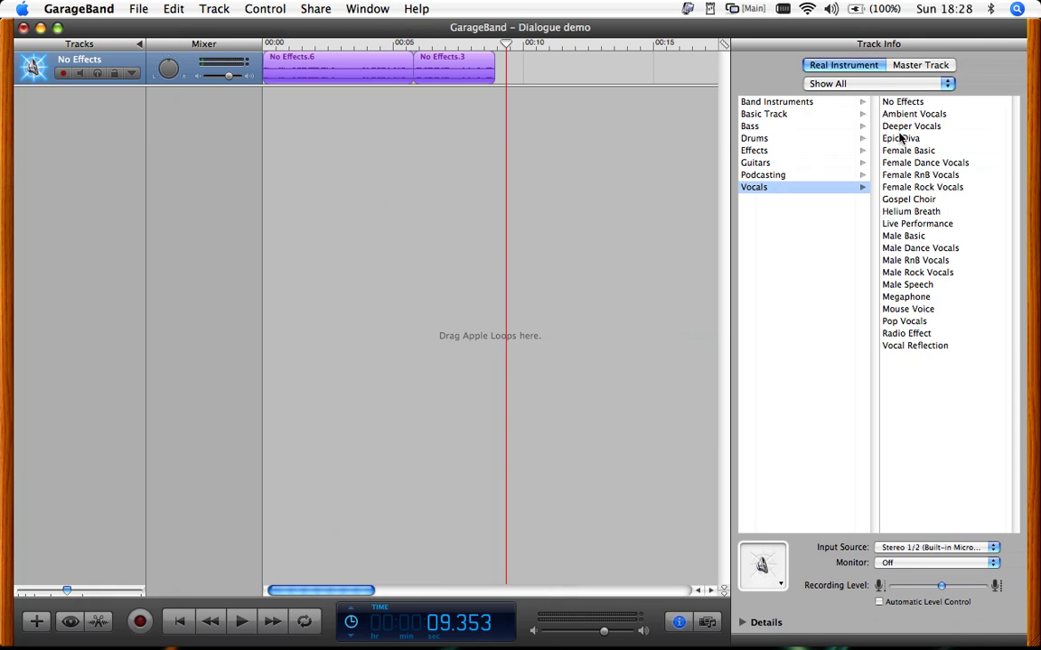
{"action": "left_click", "coordinate": [903, 210]}
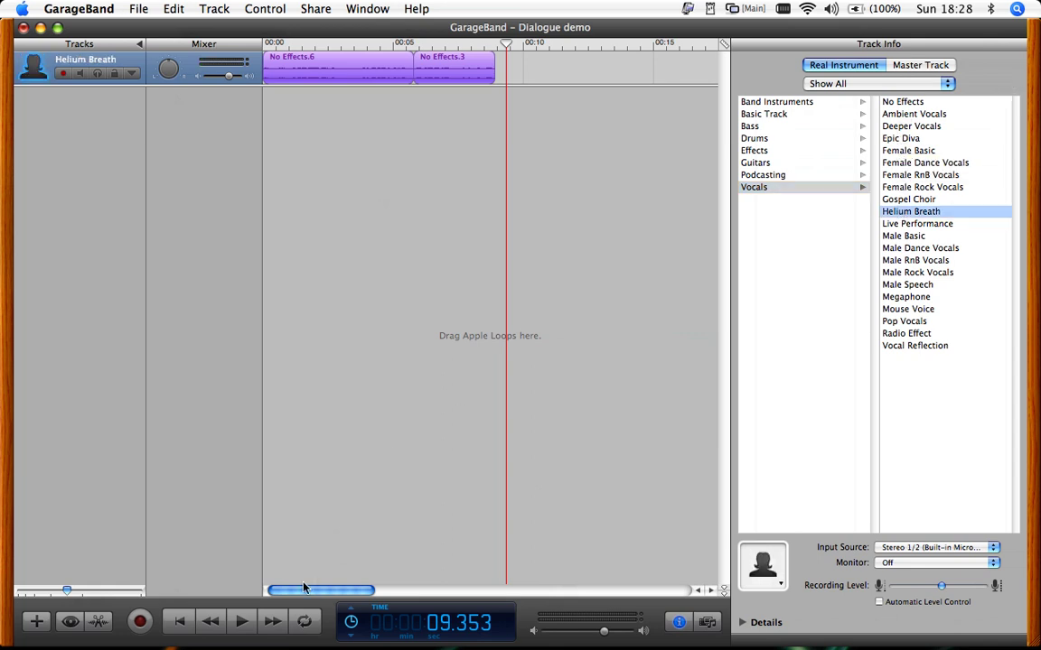
{"action": "left_click", "coordinate": [179, 621]}
{"action": "left_click", "coordinate": [239, 622]}
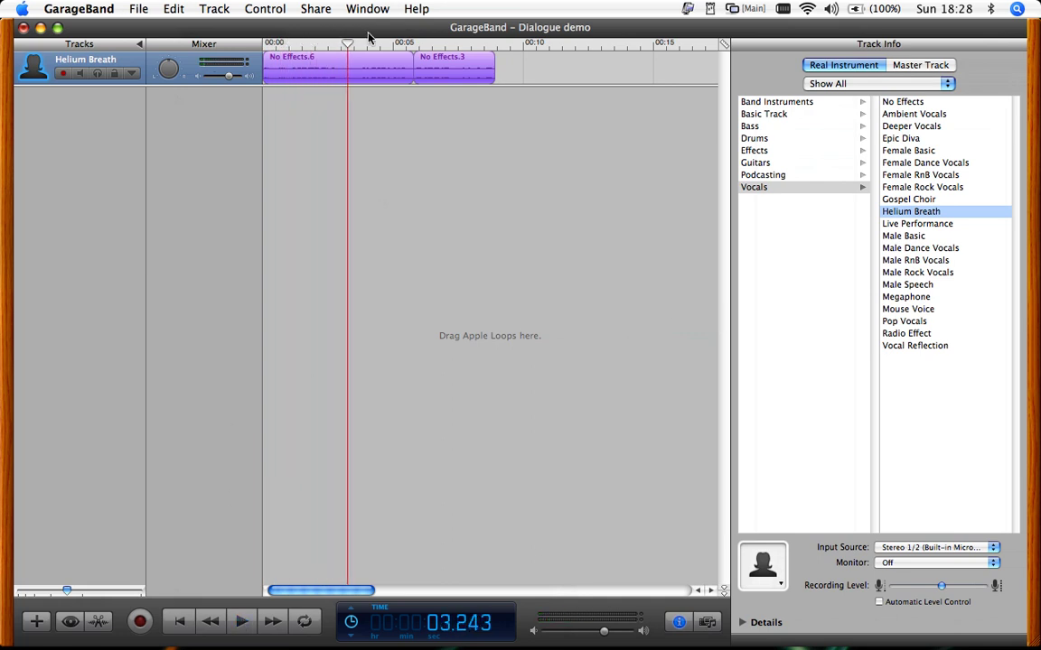
{"action": "left_click", "coordinate": [171, 9]}
{"action": "left_click", "coordinate": [170, 44]}
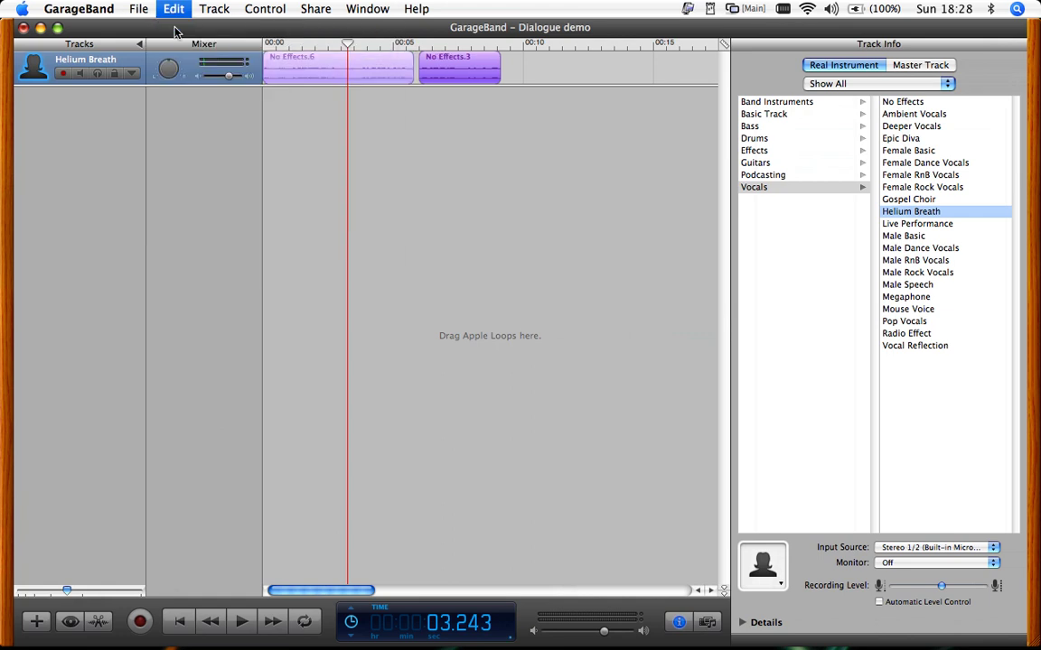
{"action": "left_click", "coordinate": [171, 9]}
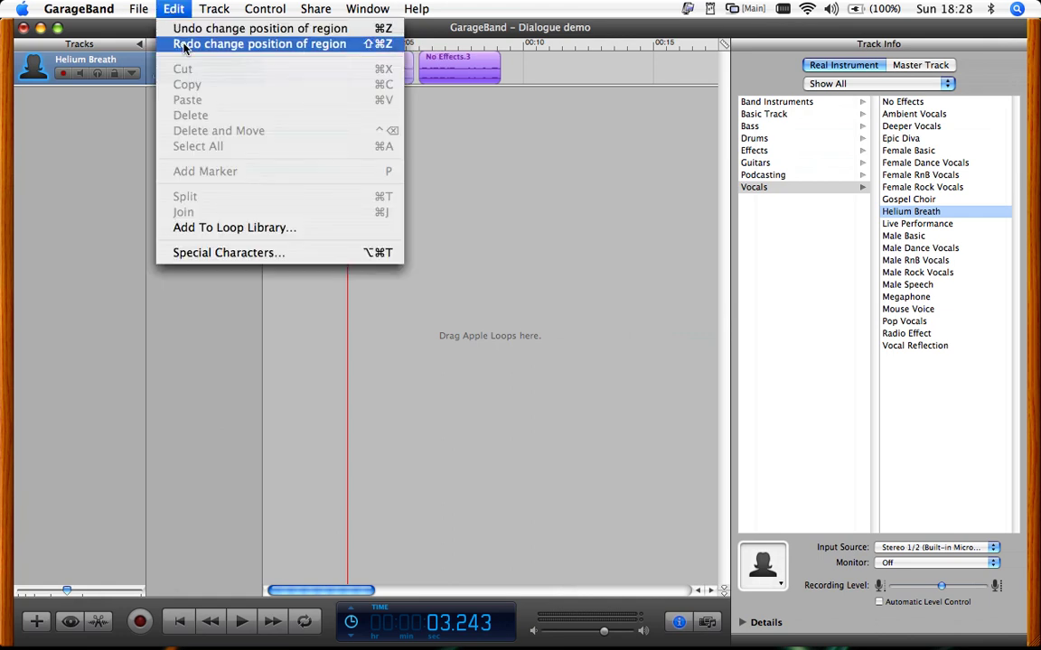
{"action": "left_click", "coordinate": [184, 45]}
{"action": "left_click", "coordinate": [898, 103]}
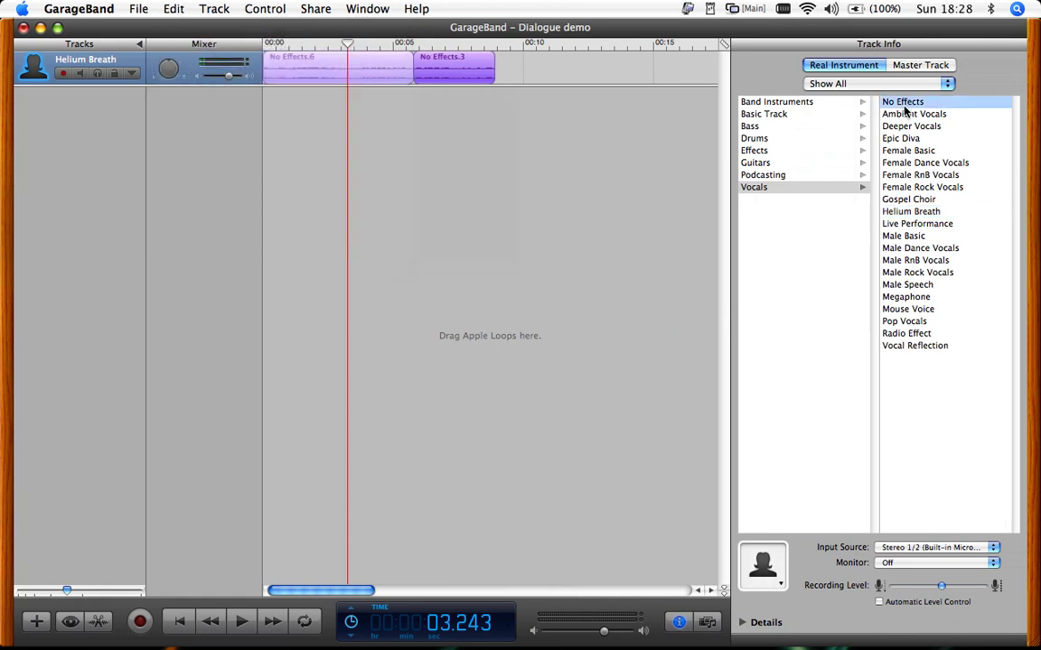
{"action": "left_click", "coordinate": [678, 621]}
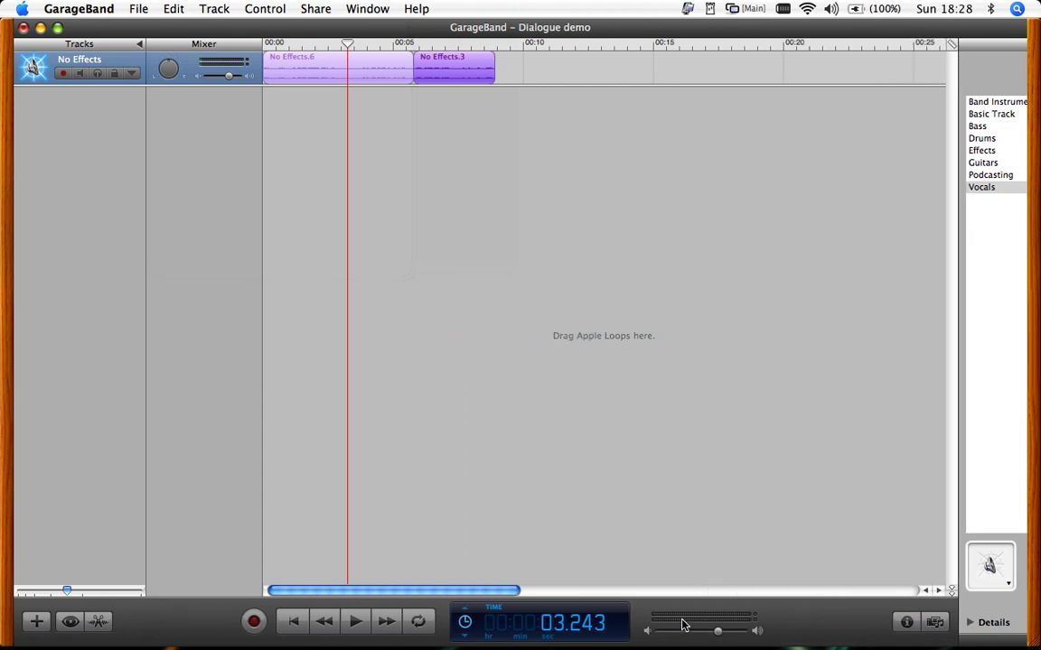
Filter the Loop Browser to FX and preview the Airplane Take Off and Alarm loops.
{"action": "left_click", "coordinate": [69, 622]}
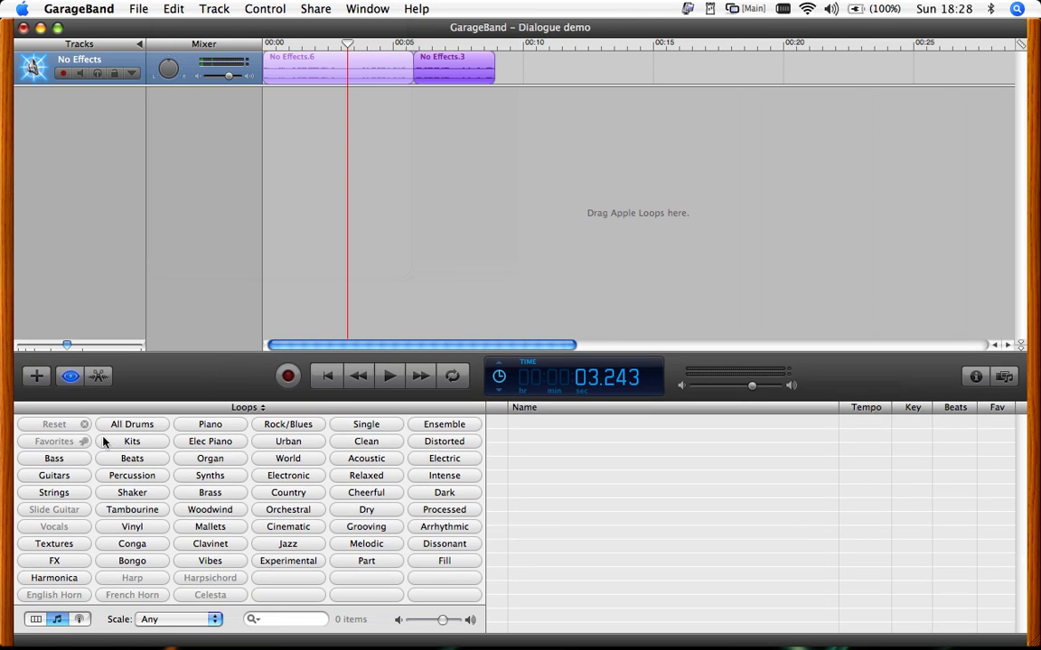
{"action": "left_click", "coordinate": [76, 562]}
{"action": "left_click", "coordinate": [534, 452]}
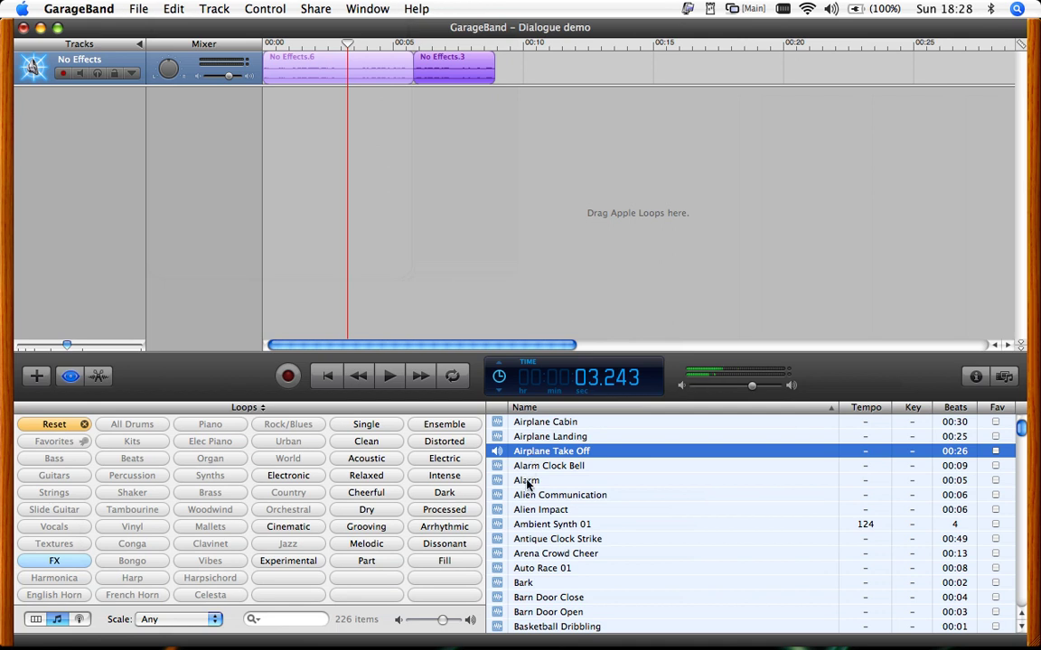
{"action": "left_click", "coordinate": [529, 484]}
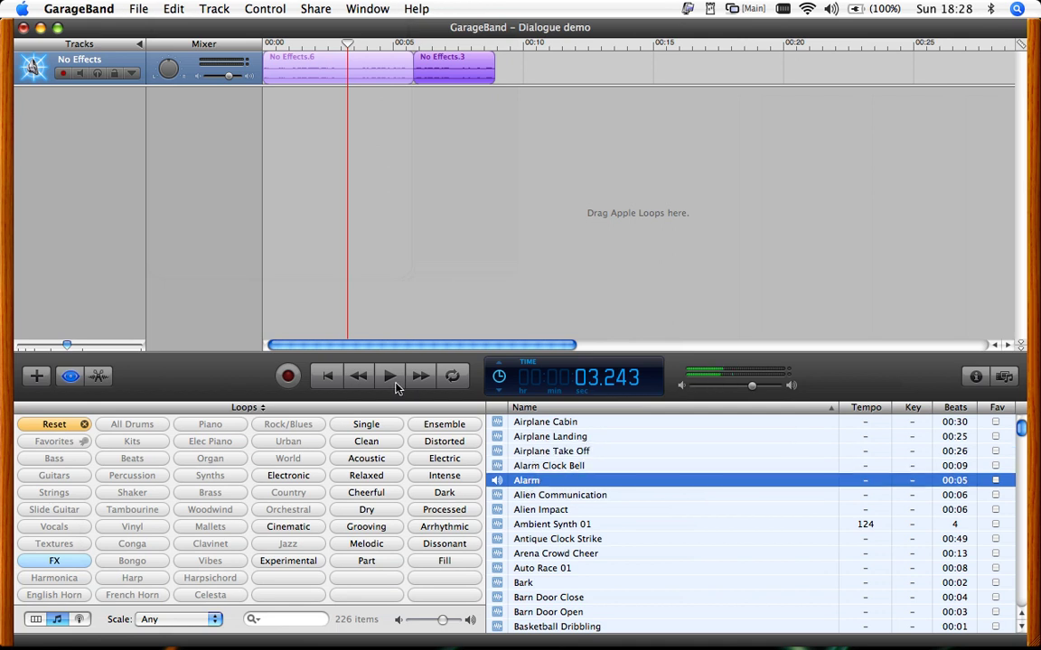
{"action": "left_click", "coordinate": [530, 481]}
Place the Alarm loop at the timeline start on a new Stingers track and play it.
{"action": "left_click_drag", "start_coordinate": [529, 483], "coordinate": [257, 146]}
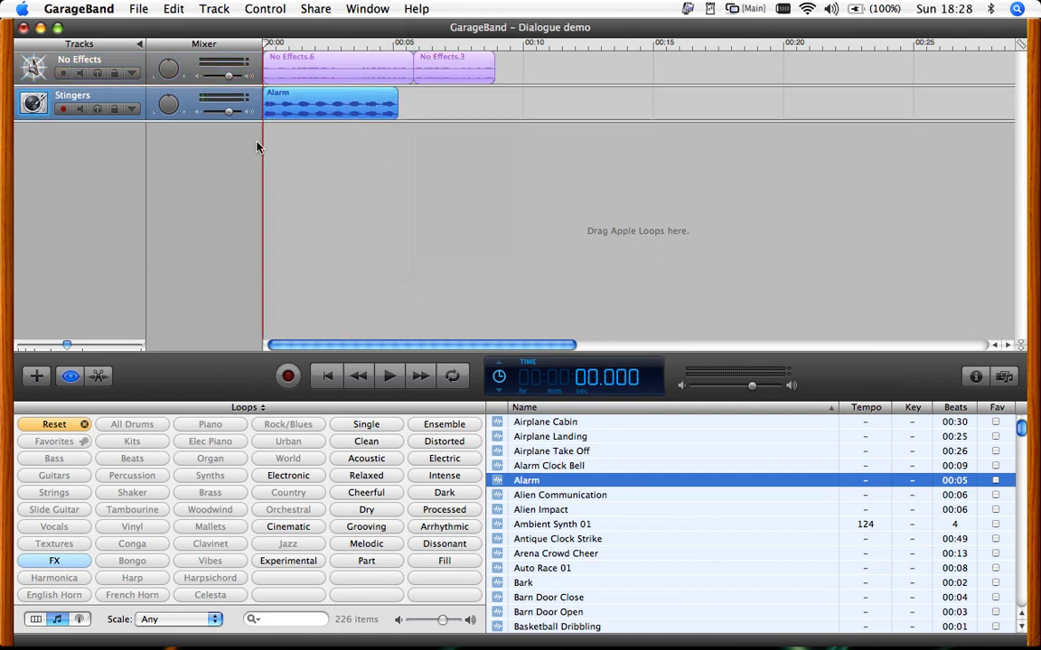
{"action": "left_click_drag", "start_coordinate": [300, 106], "coordinate": [244, 115]}
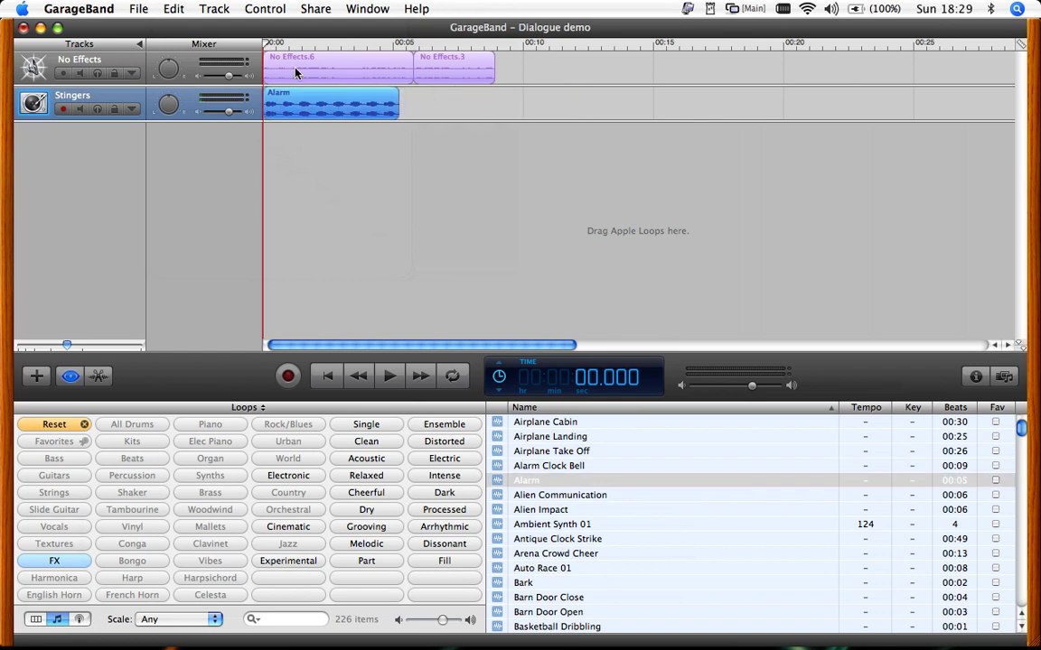
{"action": "left_click", "coordinate": [390, 379]}
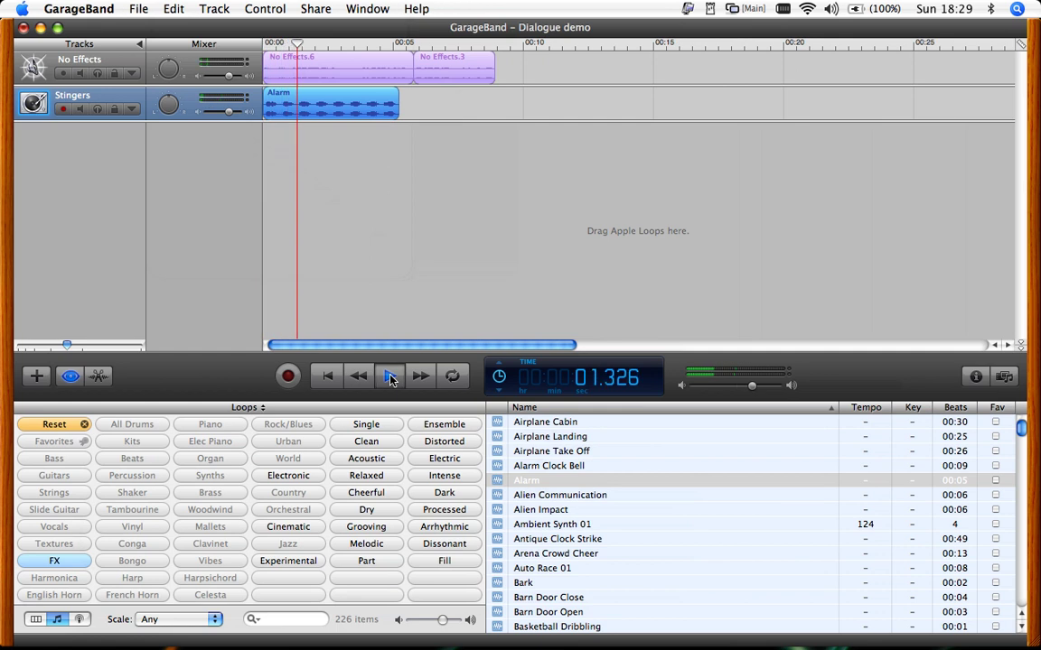
{"action": "left_click", "coordinate": [390, 379]}
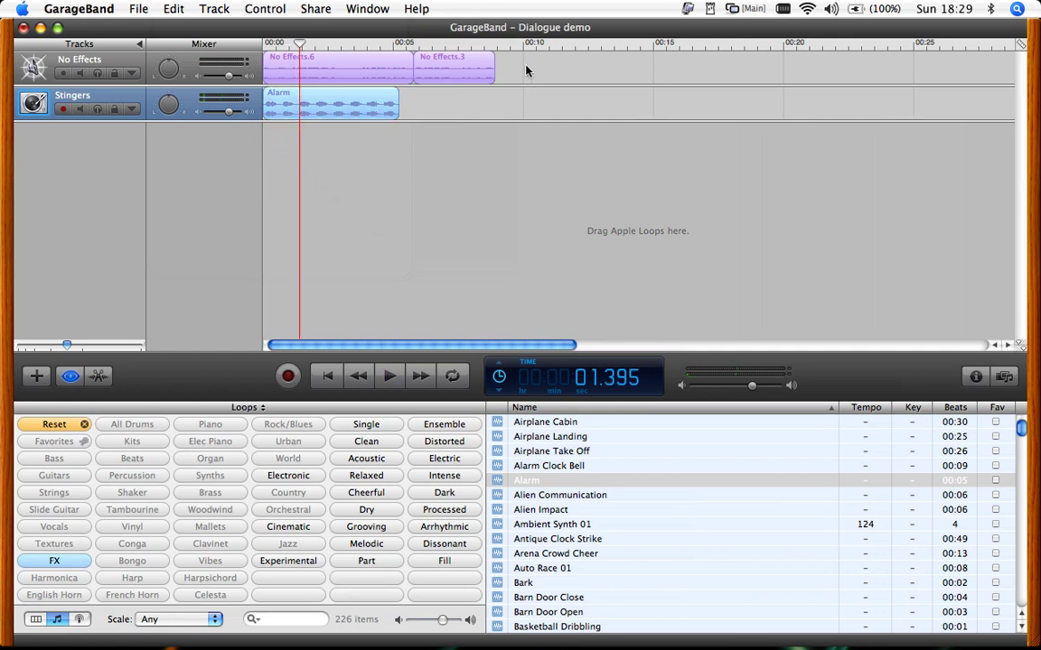
Shift both dialogue clips about two seconds later and lower Stingers volume to -19 dB.
{"action": "left_click_drag", "start_coordinate": [527, 71], "coordinate": [378, 72]}
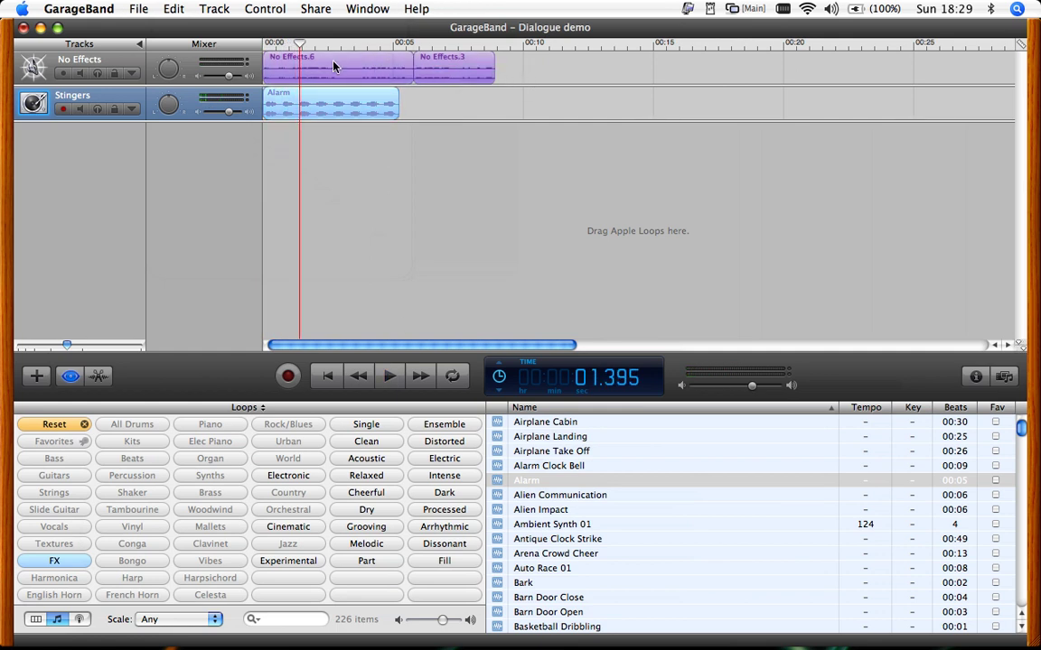
{"action": "left_click_drag", "start_coordinate": [299, 54], "coordinate": [389, 61]}
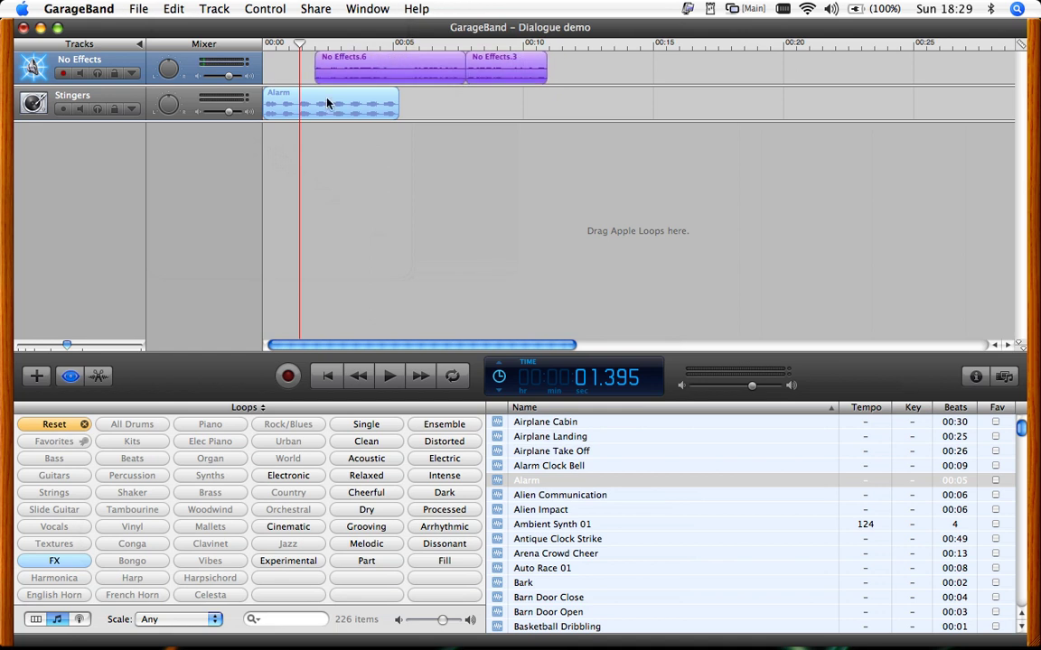
{"action": "left_click_drag", "start_coordinate": [228, 111], "coordinate": [235, 79]}
Fade the Alarm to silence near three seconds with Stingers volume automation, then play from the start.
{"action": "left_click", "coordinate": [131, 74]}
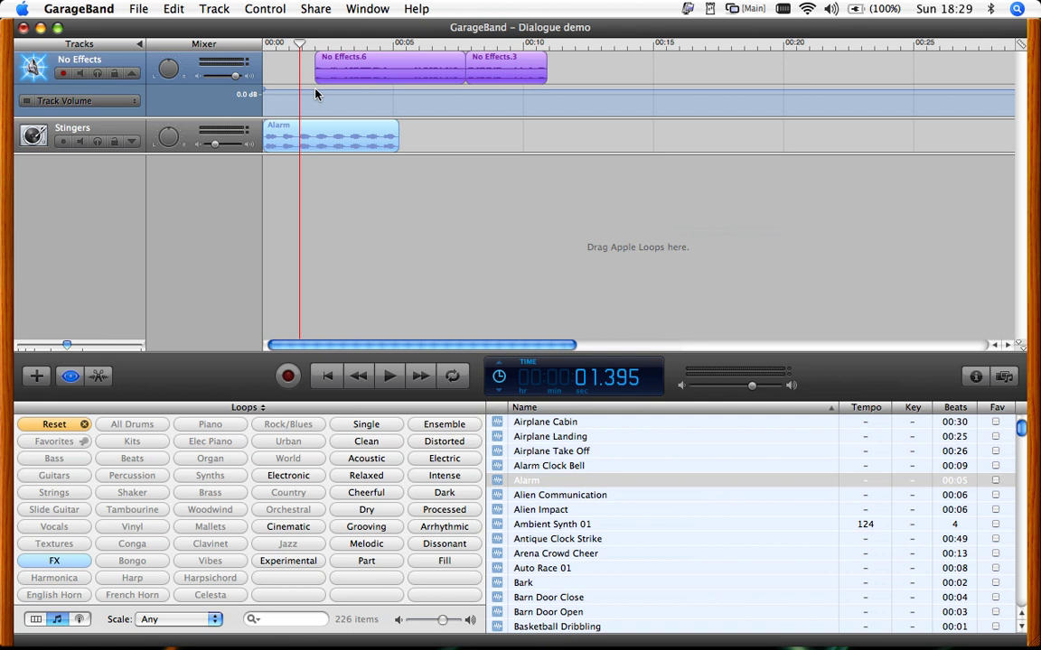
{"action": "left_click", "coordinate": [133, 143]}
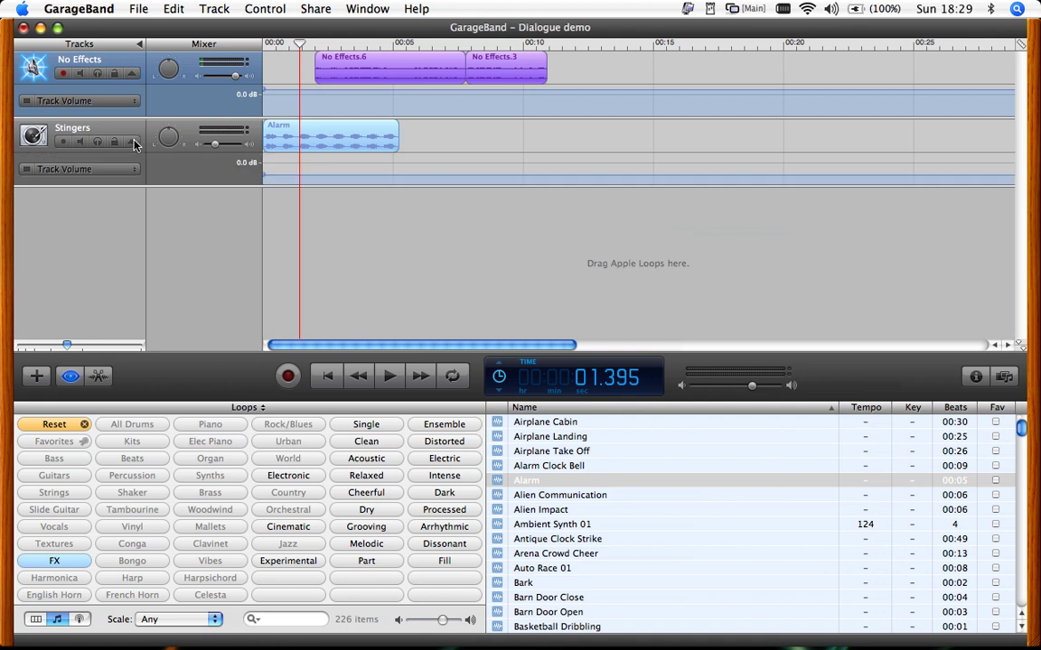
{"action": "left_click", "coordinate": [300, 177]}
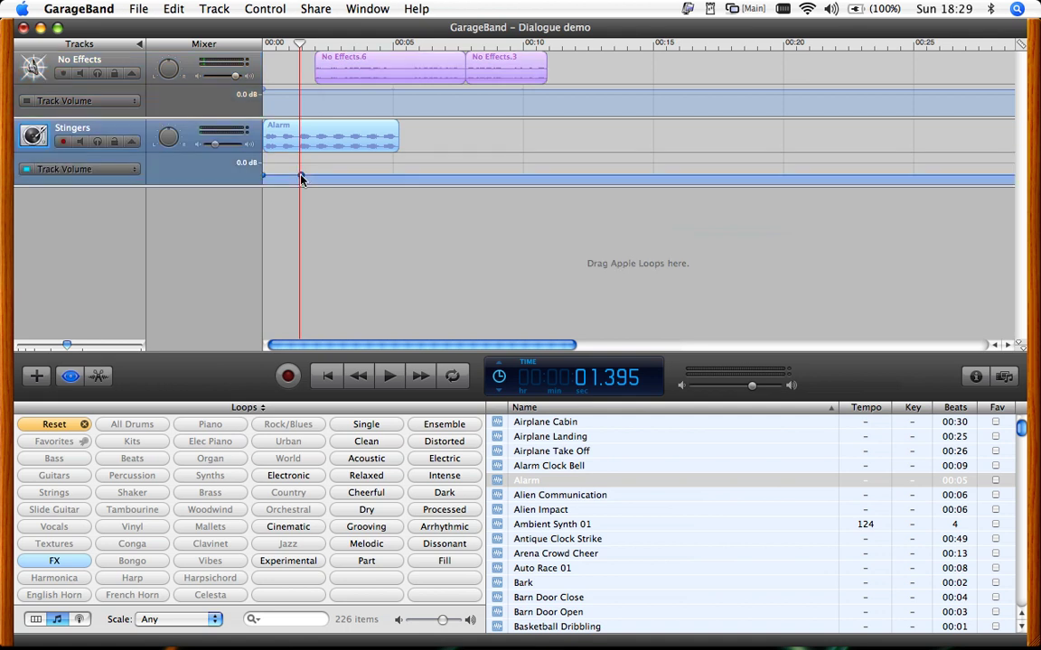
{"action": "left_click_drag", "start_coordinate": [400, 180], "coordinate": [321, 178]}
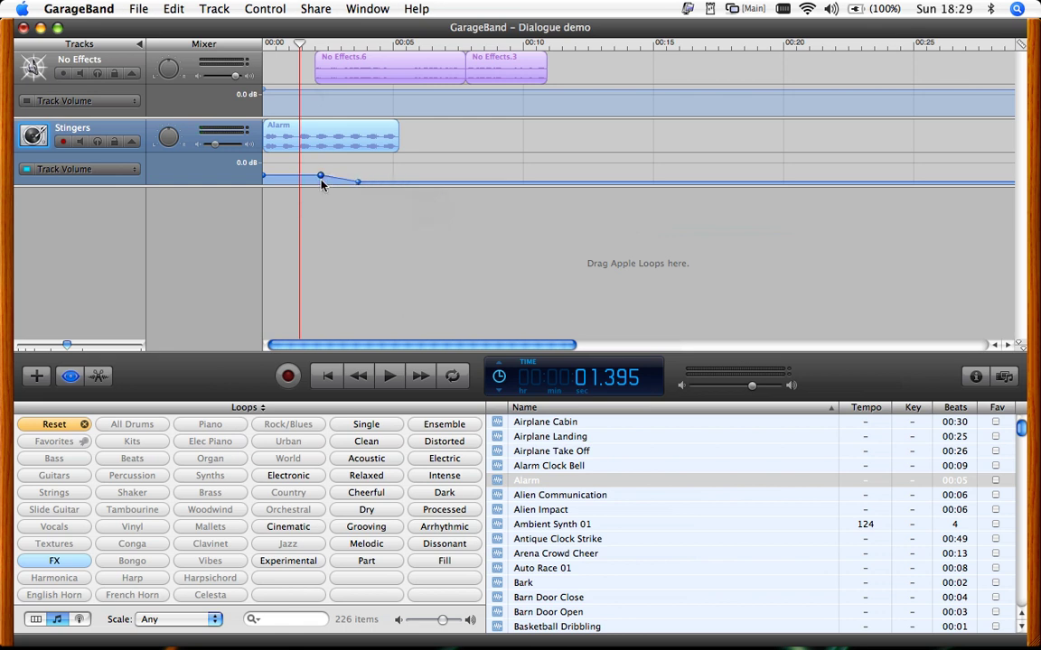
{"action": "left_click", "coordinate": [328, 376]}
{"action": "left_click", "coordinate": [389, 377]}
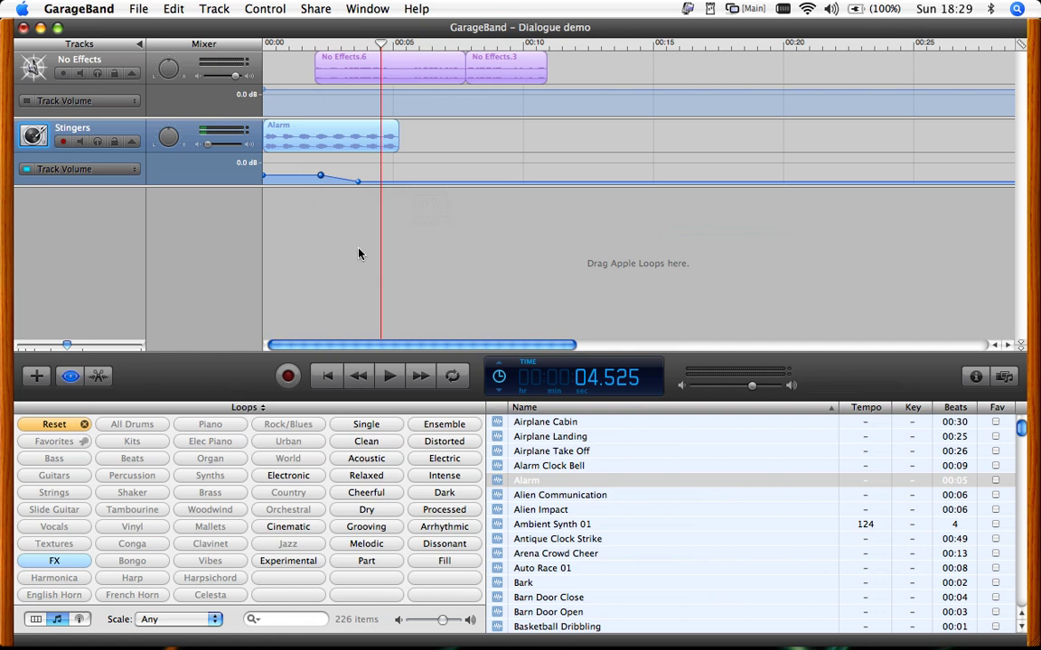
Save the Dialogue demo project and begin sending the song to iTunes.
{"action": "left_click", "coordinate": [138, 9]}
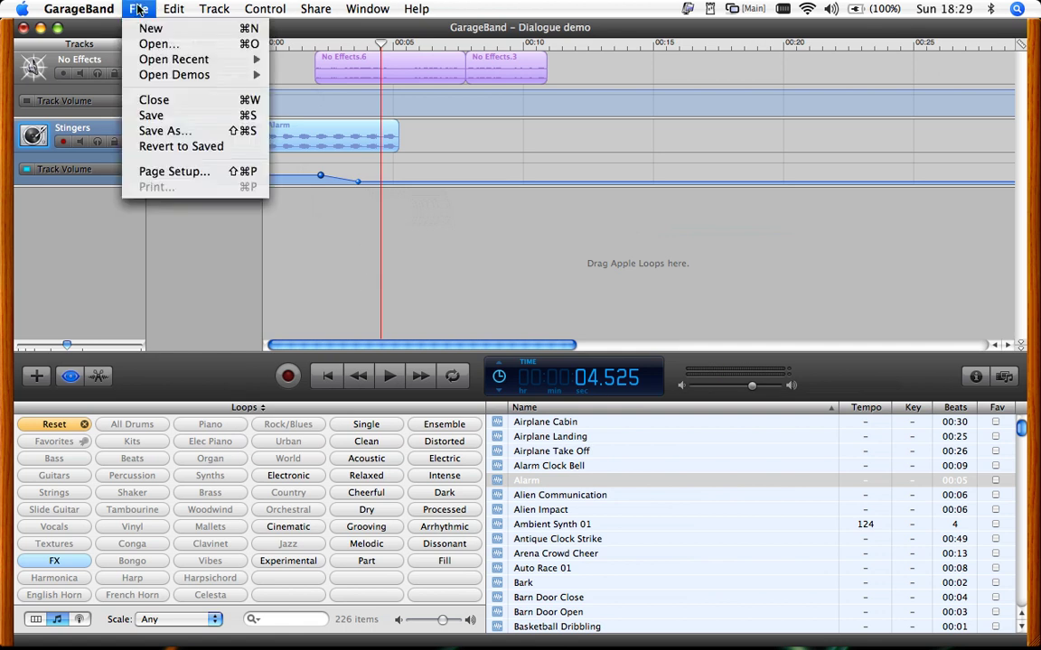
{"action": "left_click", "coordinate": [160, 122]}
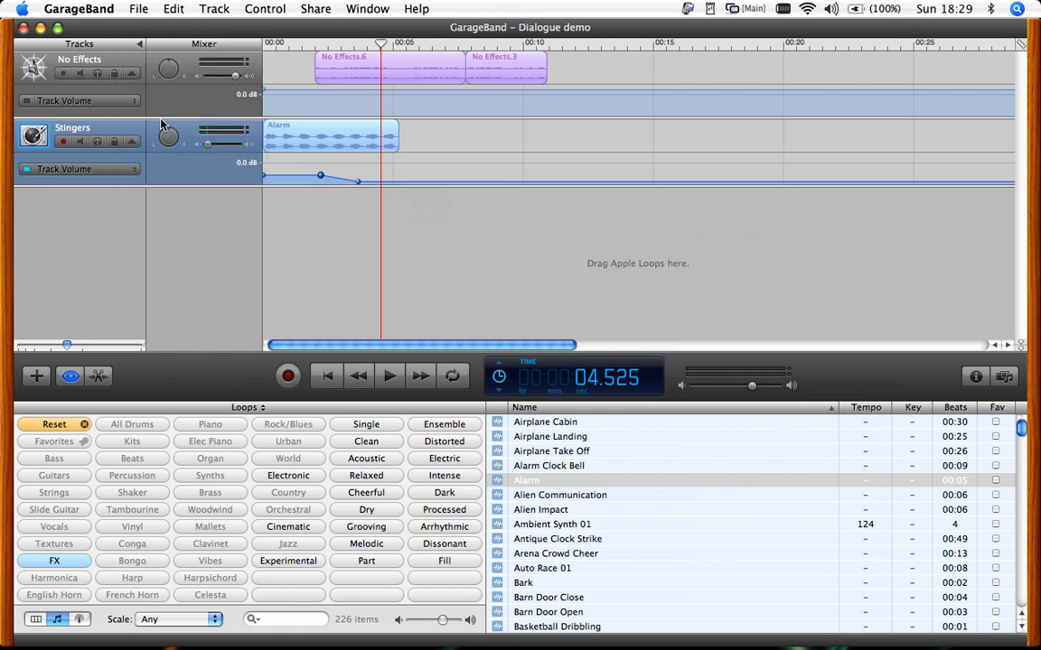
{"action": "left_click", "coordinate": [139, 9]}
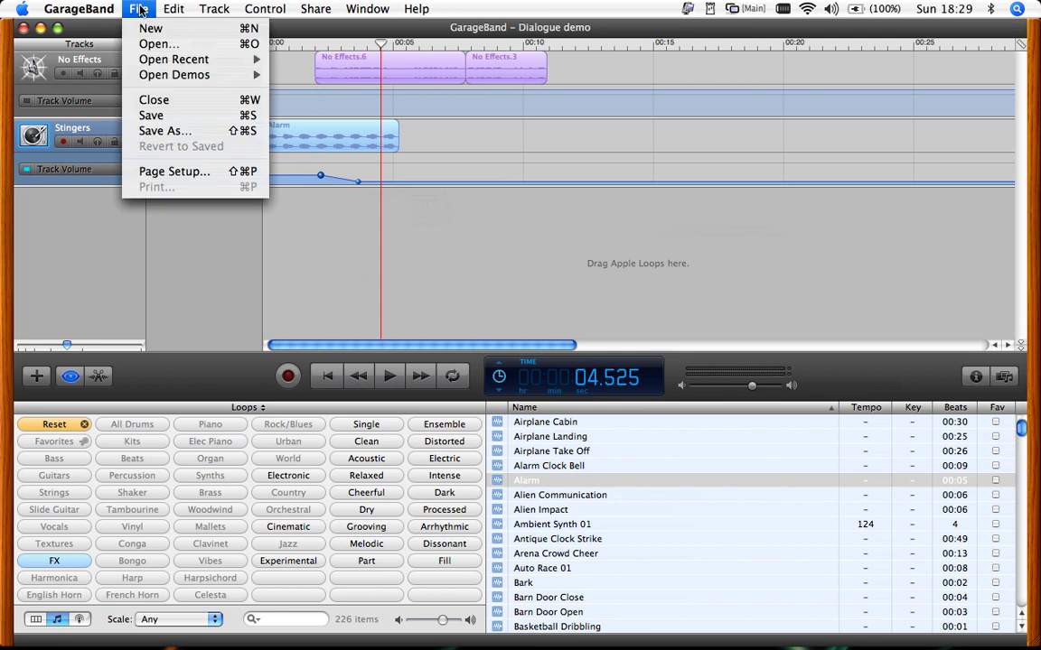
{"action": "mouse_move", "coordinate": [307, 10]}
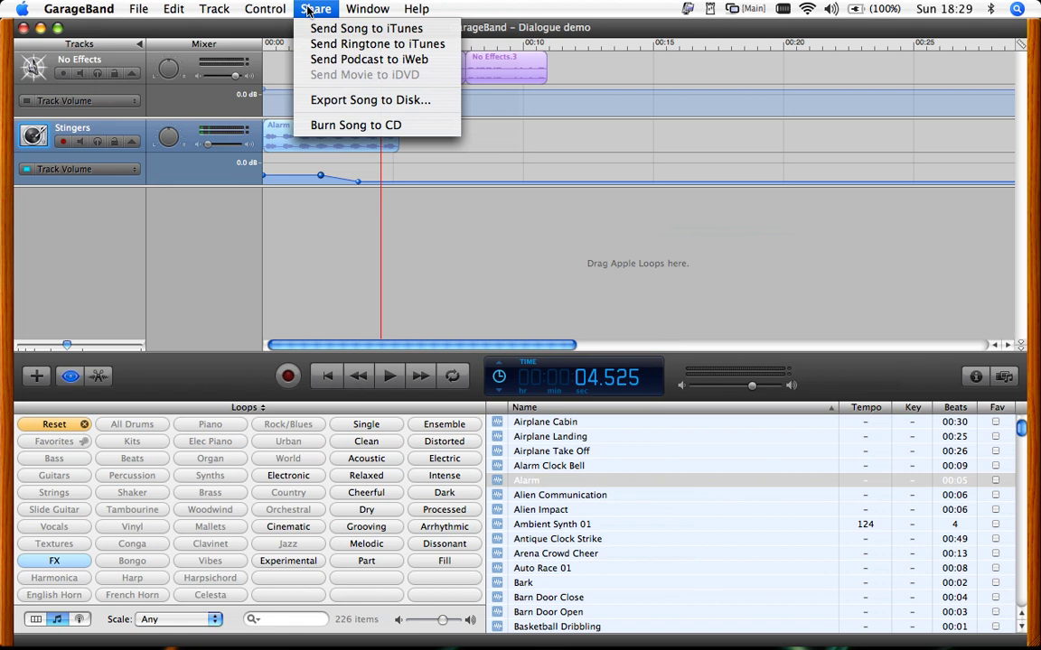
{"action": "left_click", "coordinate": [316, 32]}
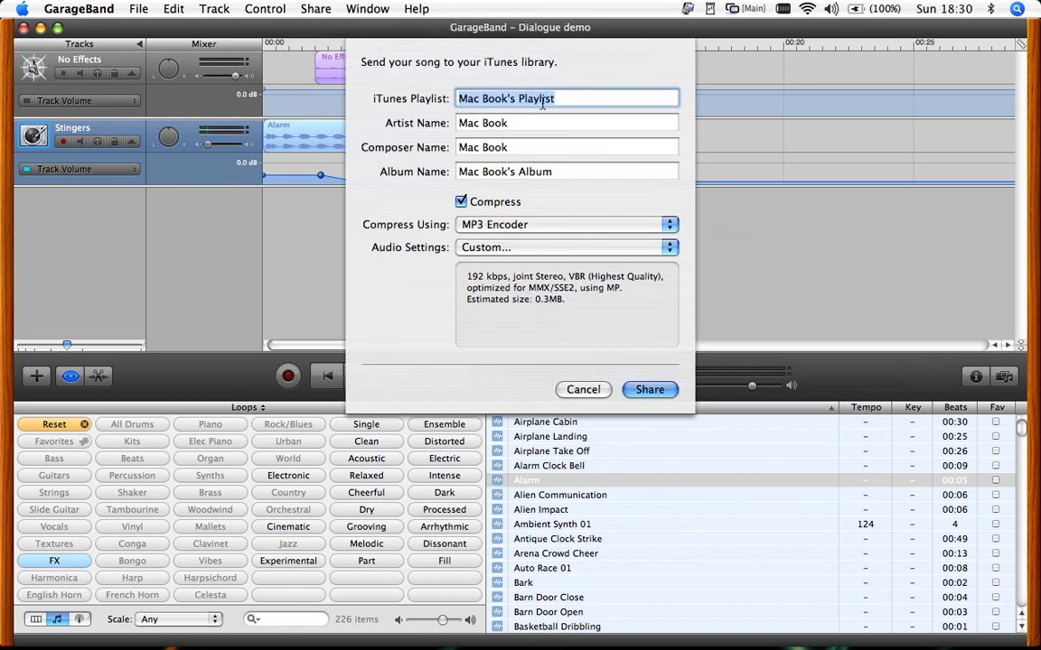
Replace the Artist and Composer fields with the new name.
{"action": "left_click", "coordinate": [522, 125]}
{"action": "left_click_drag", "start_coordinate": [521, 125], "coordinate": [442, 121]}
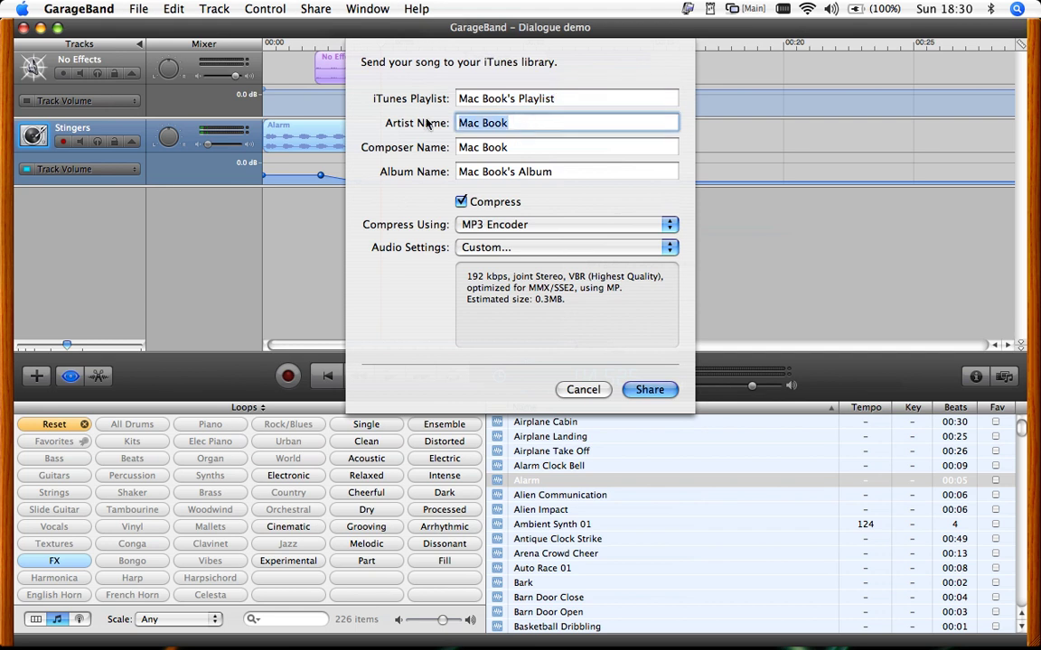
{"action": "type", "text": "Frank"}
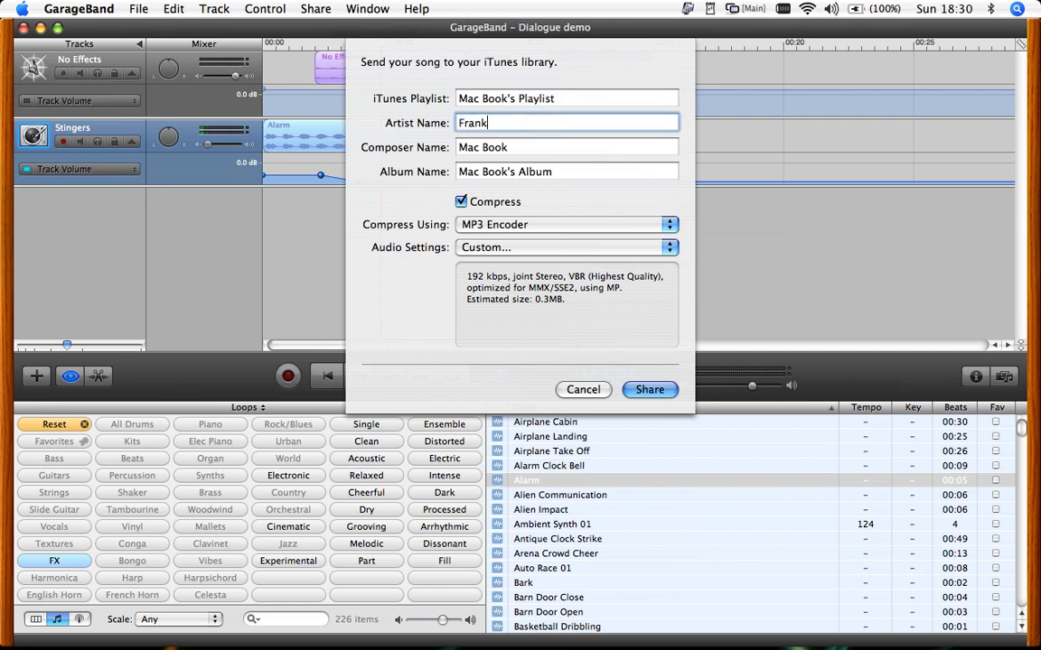
{"action": "left_click_drag", "start_coordinate": [510, 151], "coordinate": [380, 137]}
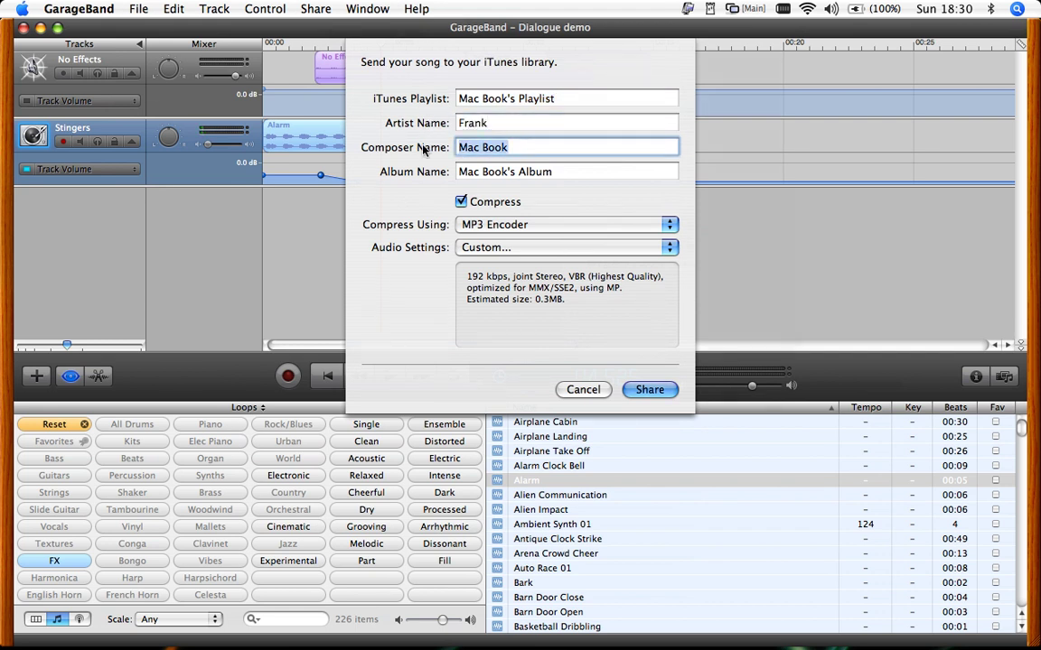
{"action": "type", "text": "Frank"}
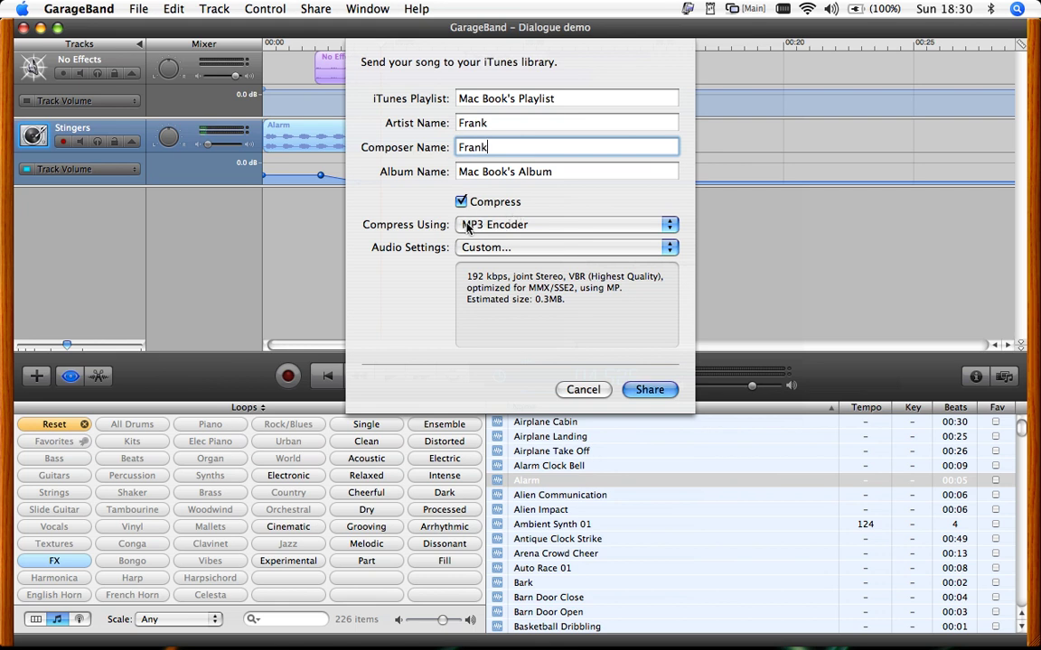
Keep the MP3 Encoder with Custom quality settings and share the song to iTunes.
{"action": "left_click", "coordinate": [669, 232]}
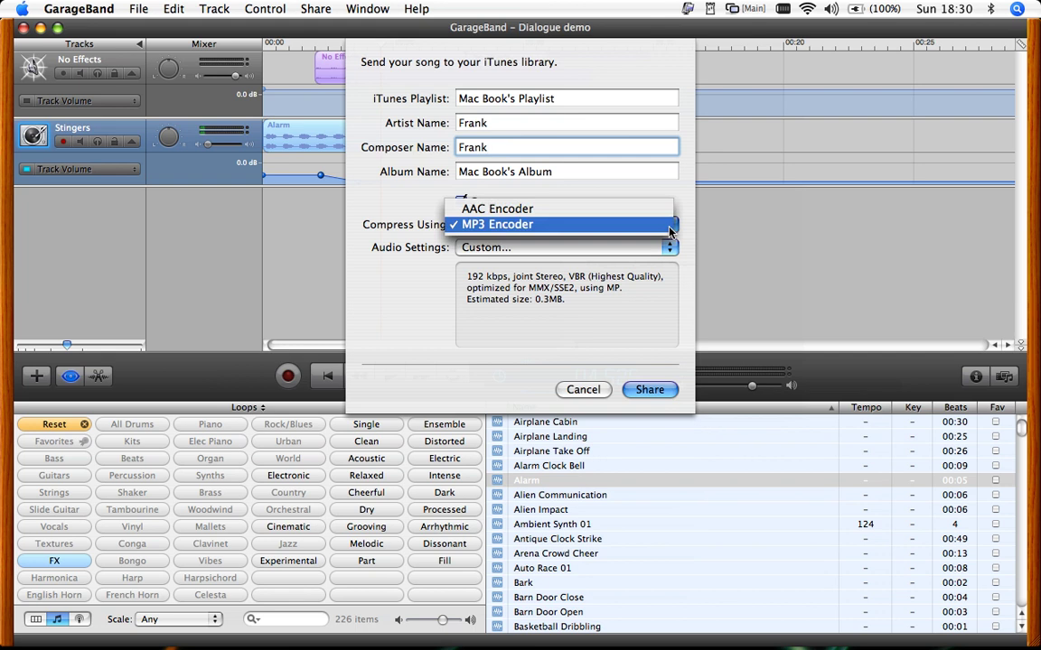
{"action": "left_click", "coordinate": [497, 224]}
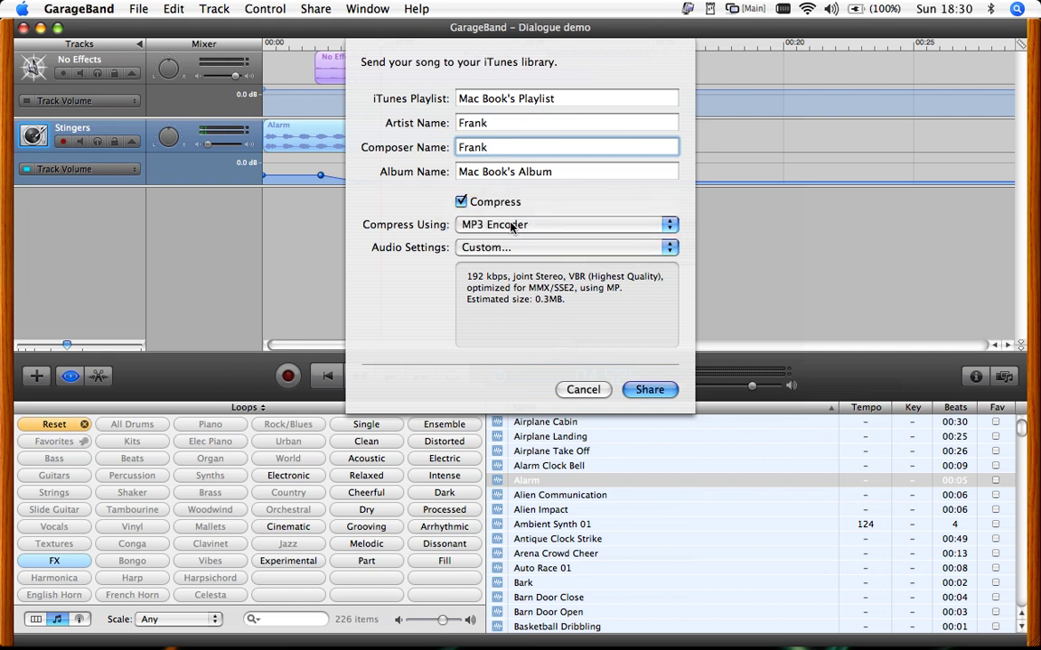
{"action": "left_click", "coordinate": [667, 252]}
{"action": "left_click", "coordinate": [666, 251]}
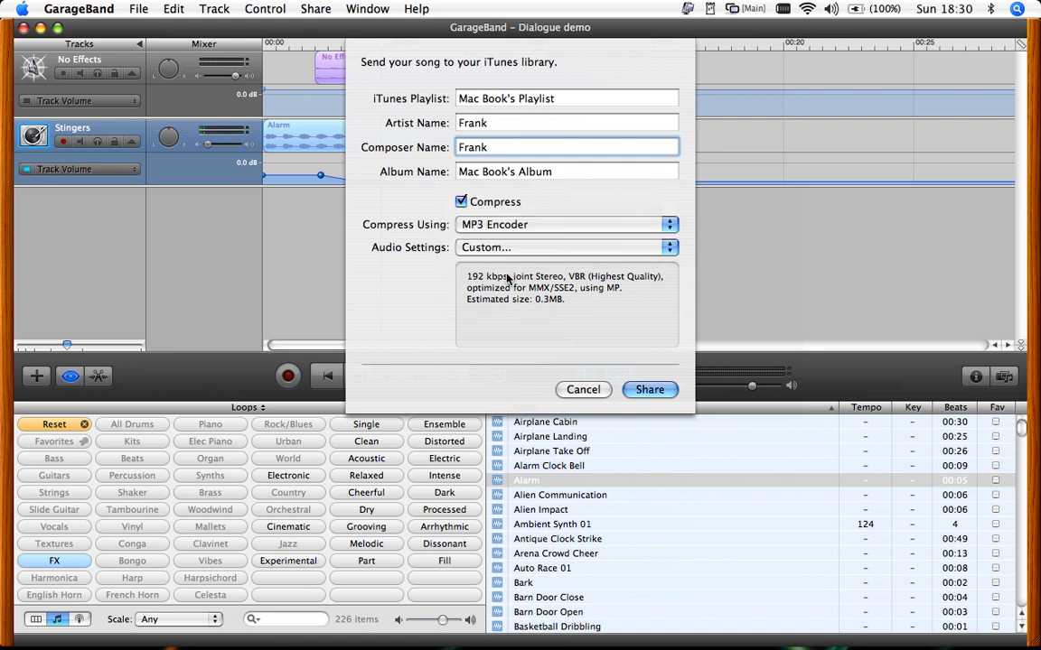
{"action": "left_click", "coordinate": [637, 389]}
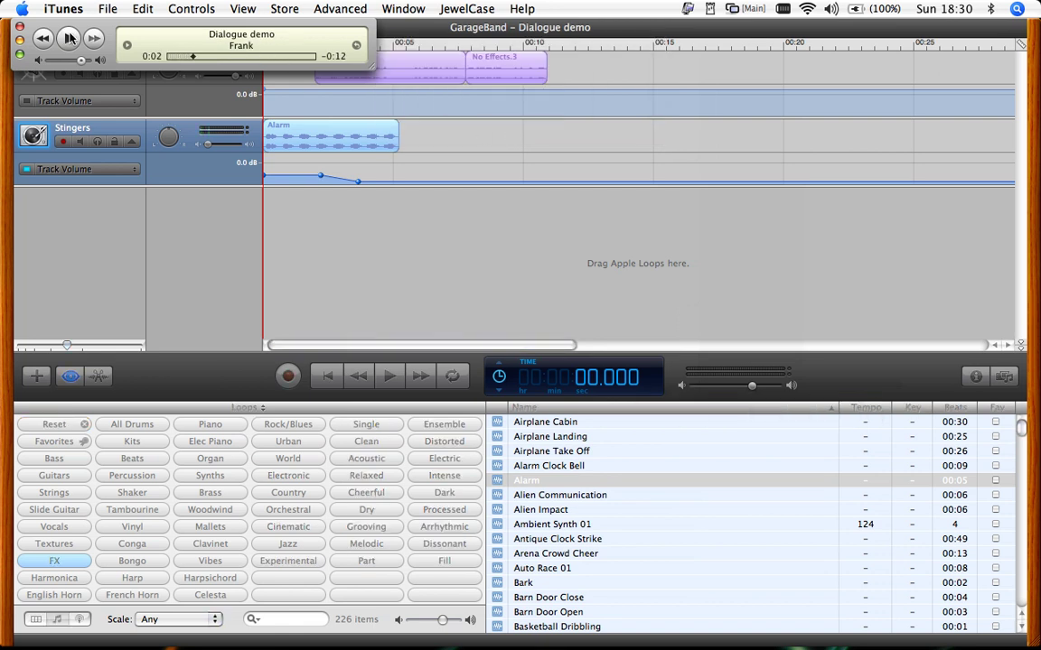
Check the Dialogue demo track's Info tags in the iTunes library, then hide iTunes.
{"action": "left_click", "coordinate": [19, 55]}
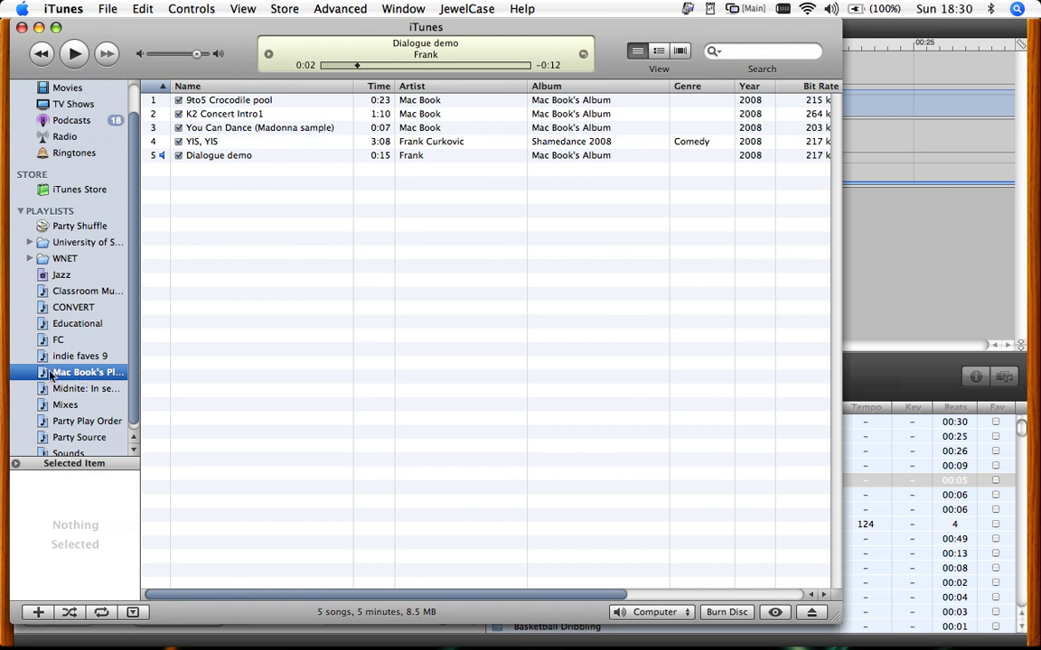
{"action": "left_click", "coordinate": [229, 157]}
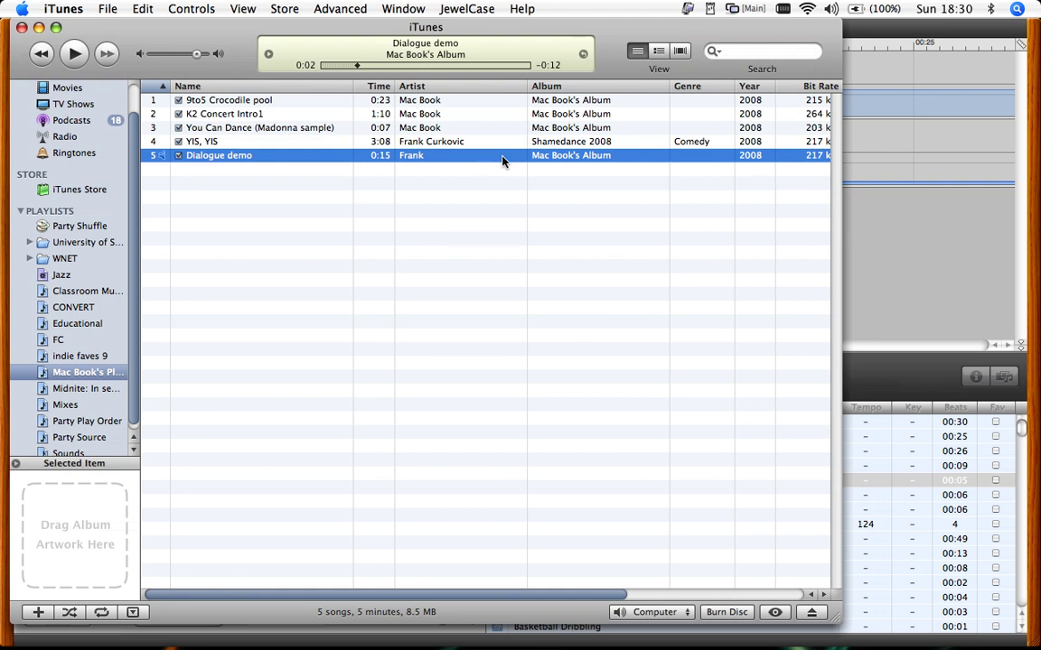
{"action": "key", "text": "super+i"}
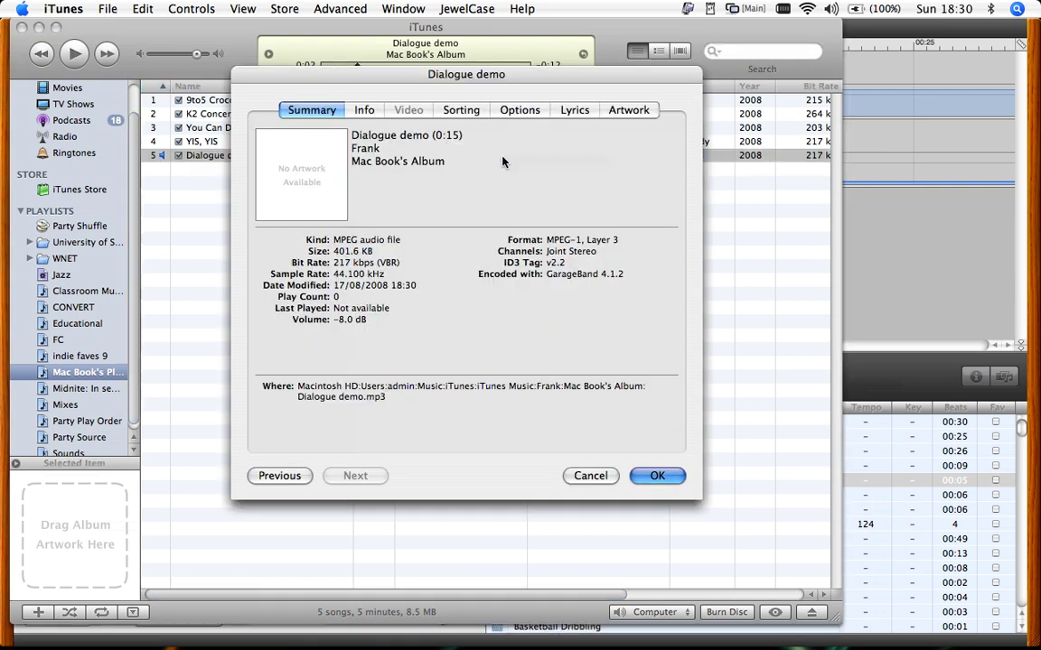
{"action": "left_click", "coordinate": [365, 110]}
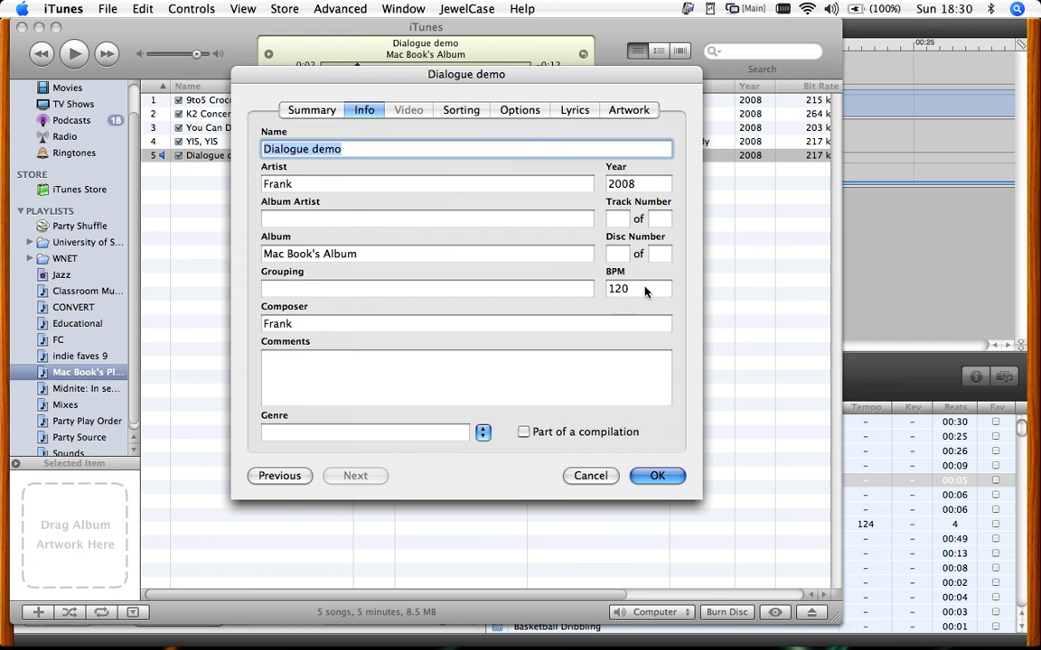
{"action": "left_click", "coordinate": [590, 476]}
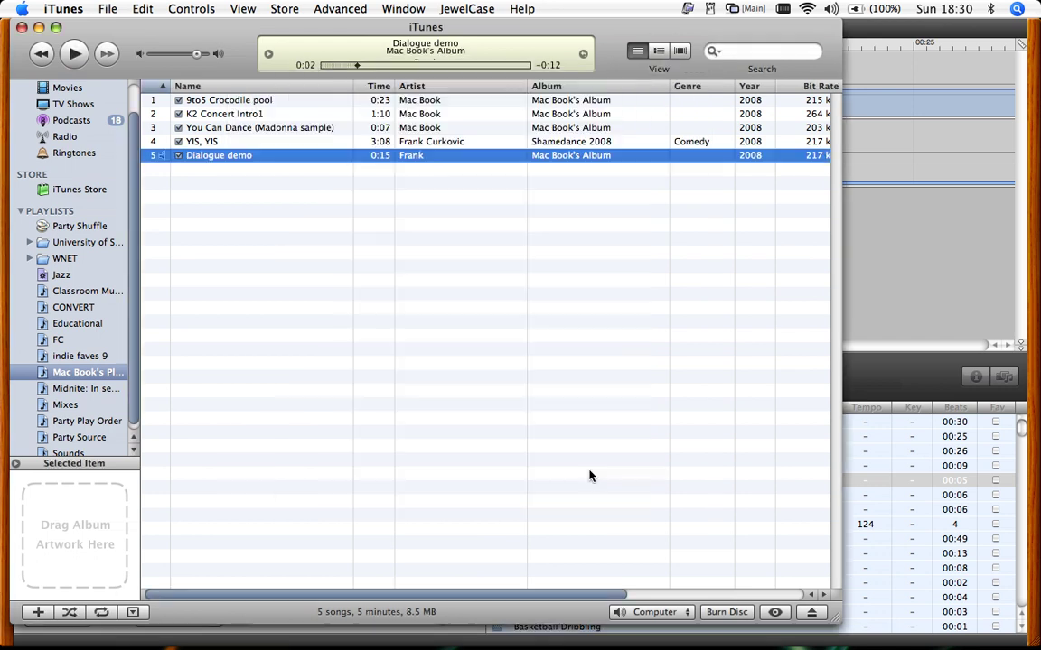
{"action": "key", "text": "super+h"}
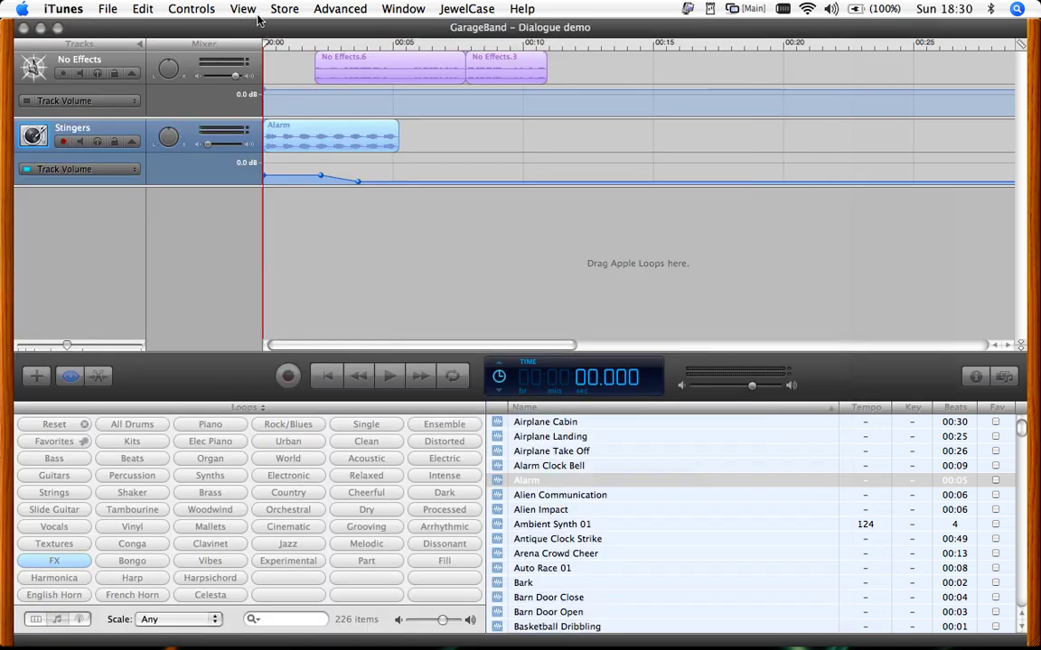
Quit GarageBand, declining the iLife preview.
{"action": "key", "text": "super+q"}
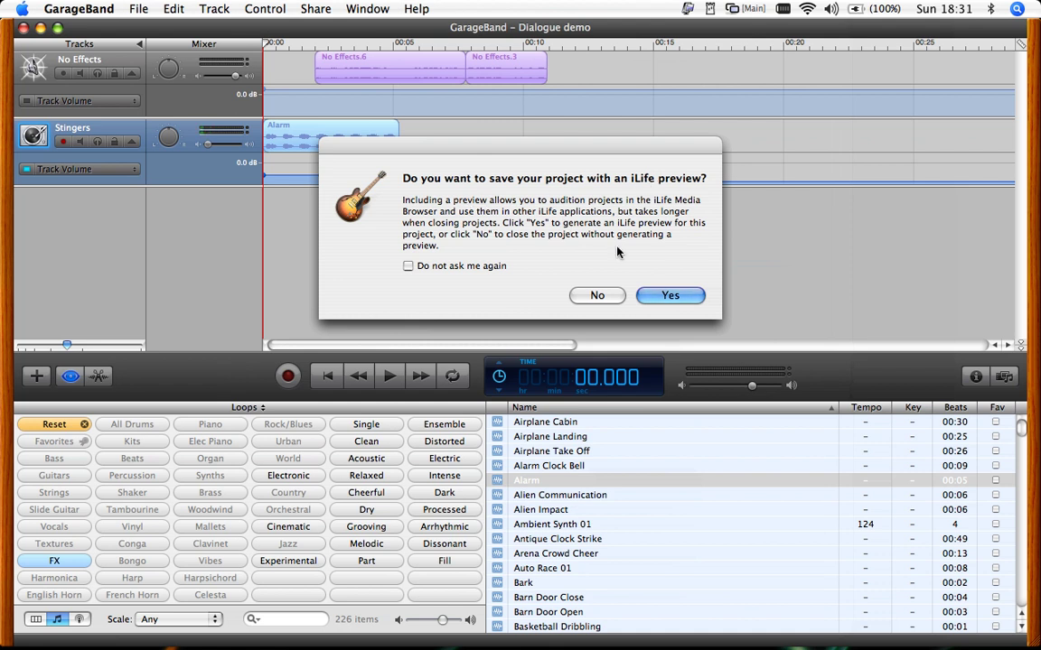
{"action": "left_click", "coordinate": [596, 296]}
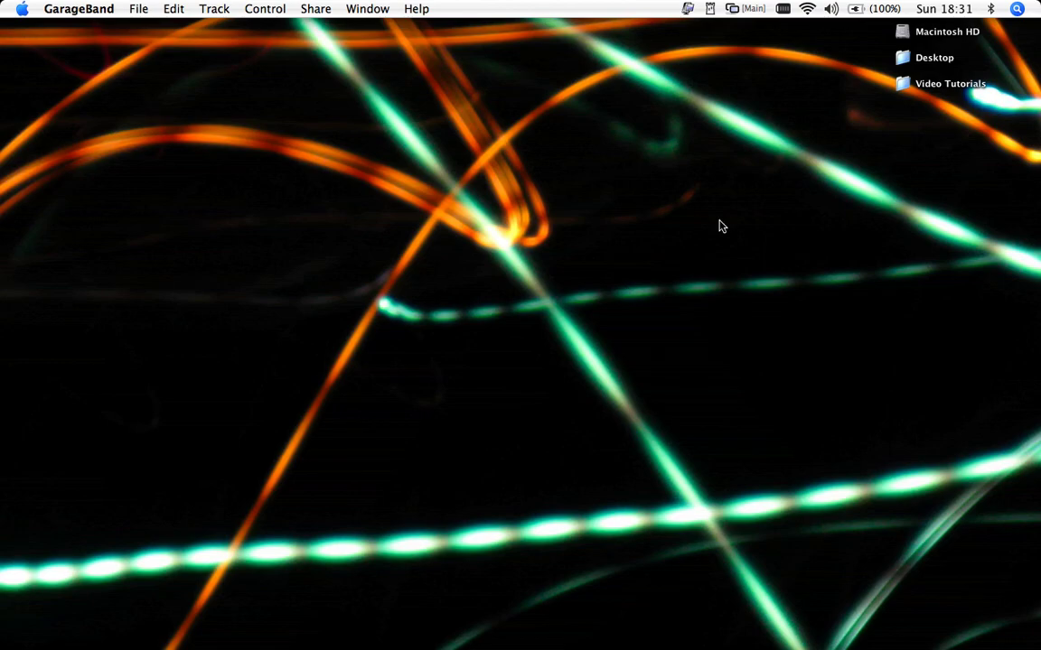
Open Macintosh HD's Music folder and expand GarageBand to show Dialogue demo.band.
{"action": "double_click", "coordinate": [904, 33]}
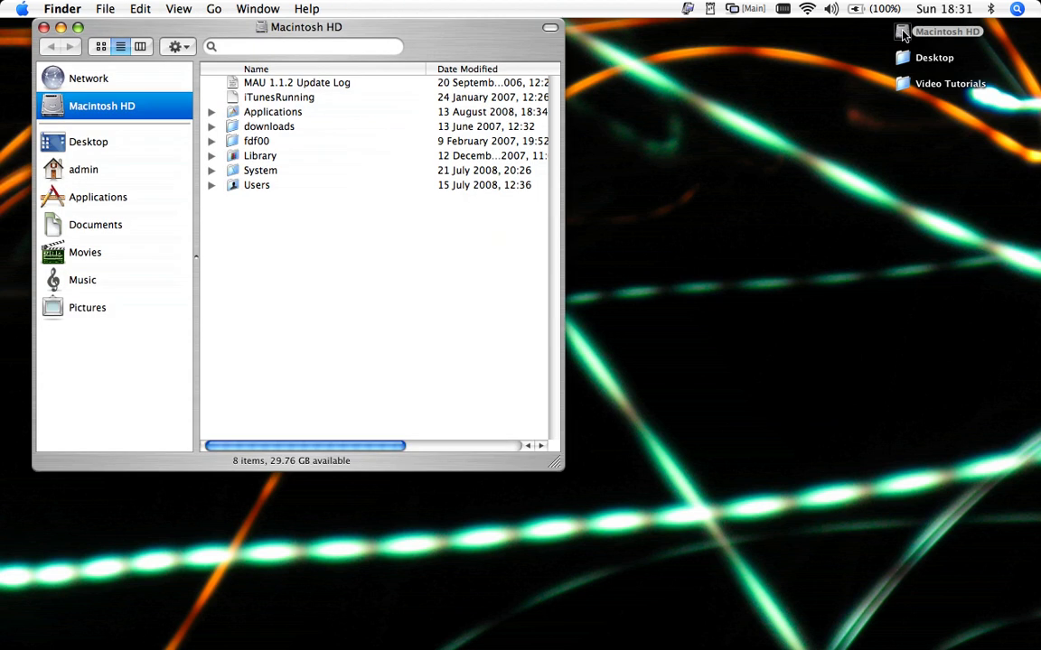
{"action": "left_click", "coordinate": [77, 285]}
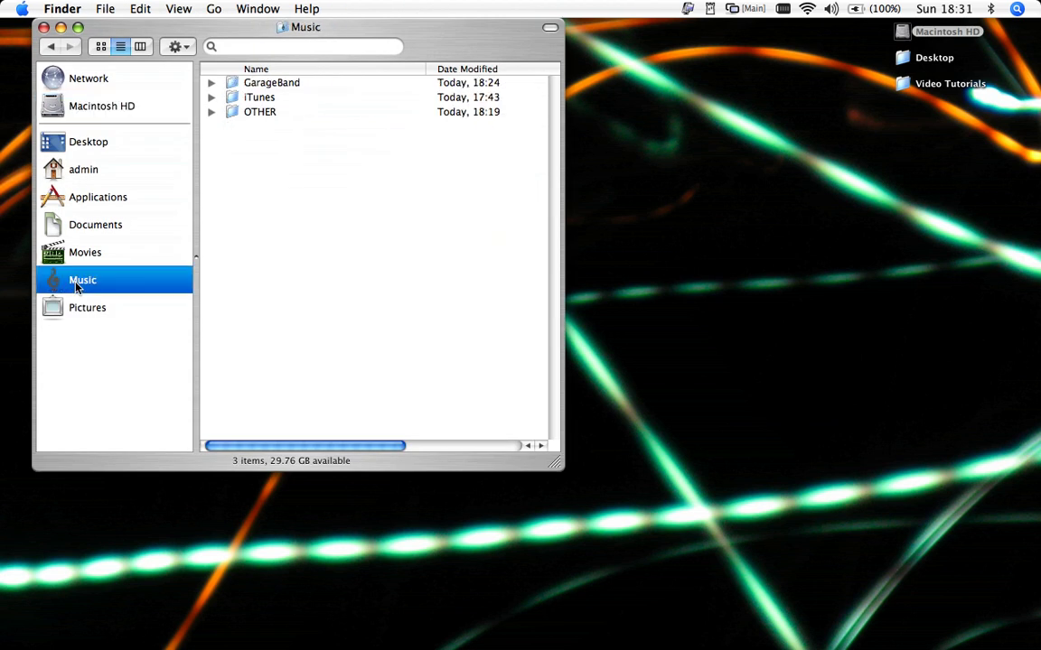
{"action": "left_click", "coordinate": [213, 83]}
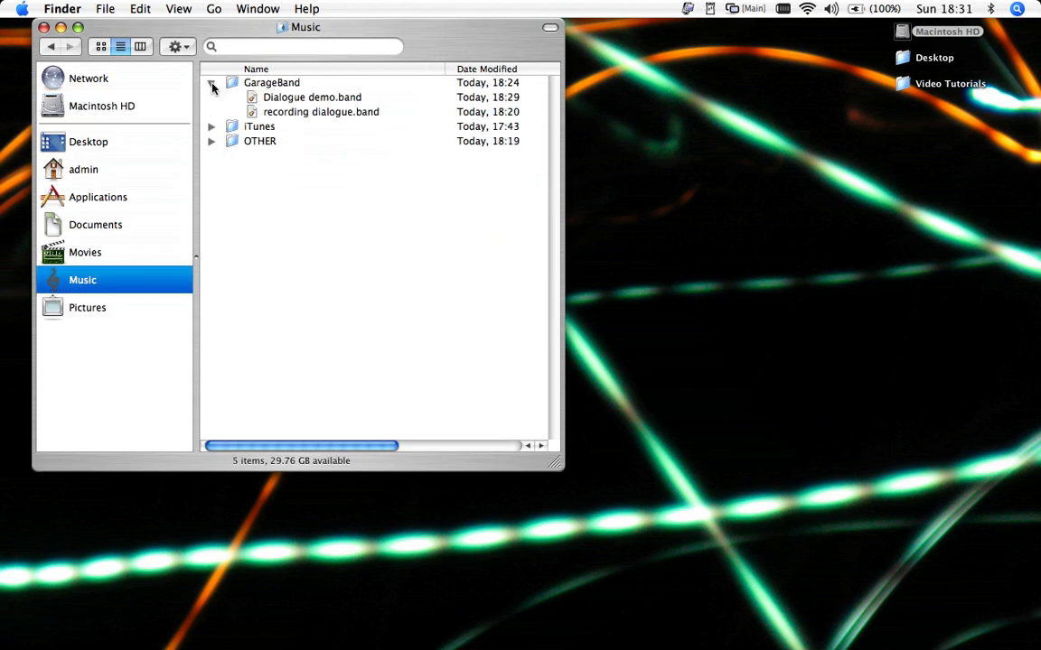